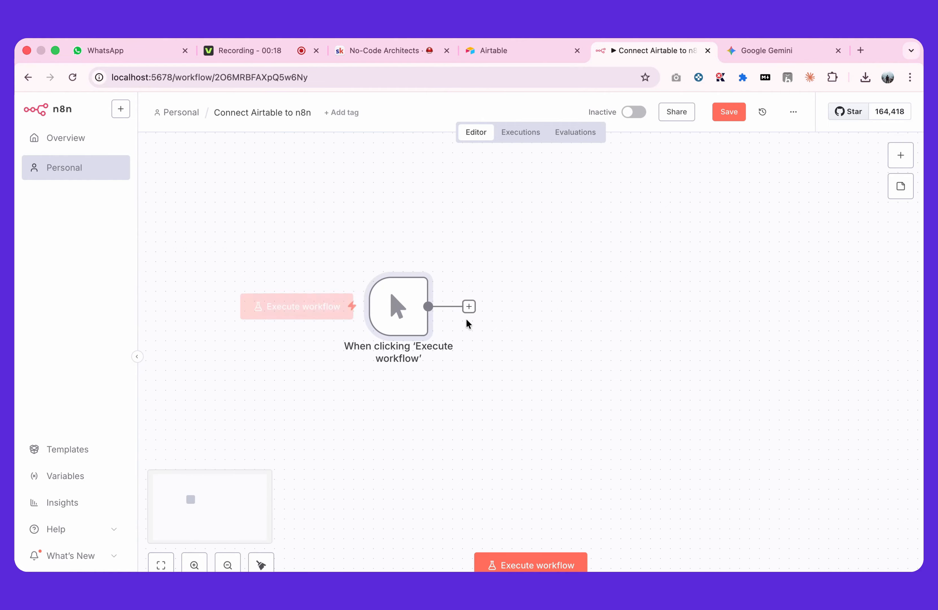
# Add an Airtable node with the Create a record action after the manual trigger
pyautogui.click(469, 307)
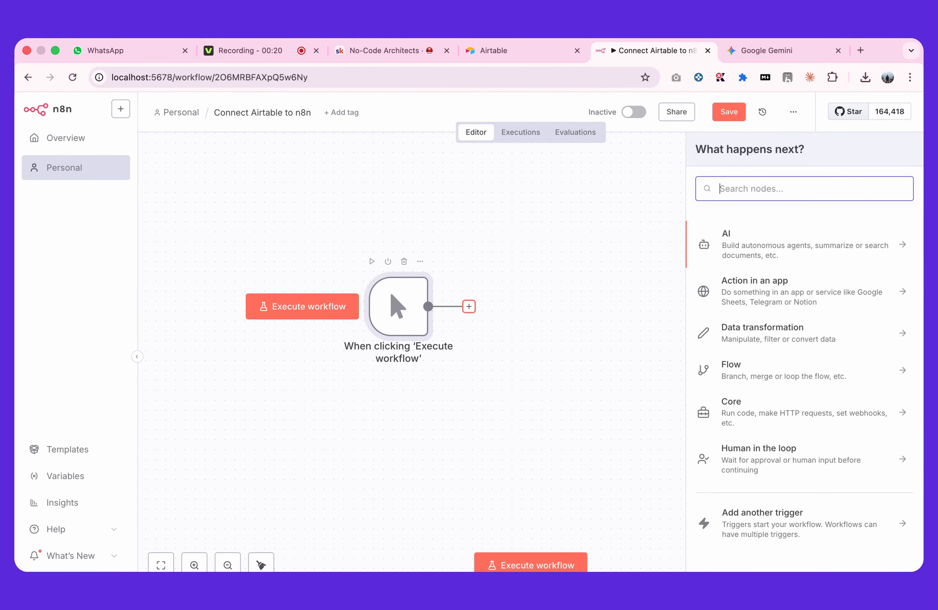
pyautogui.write('airtable')
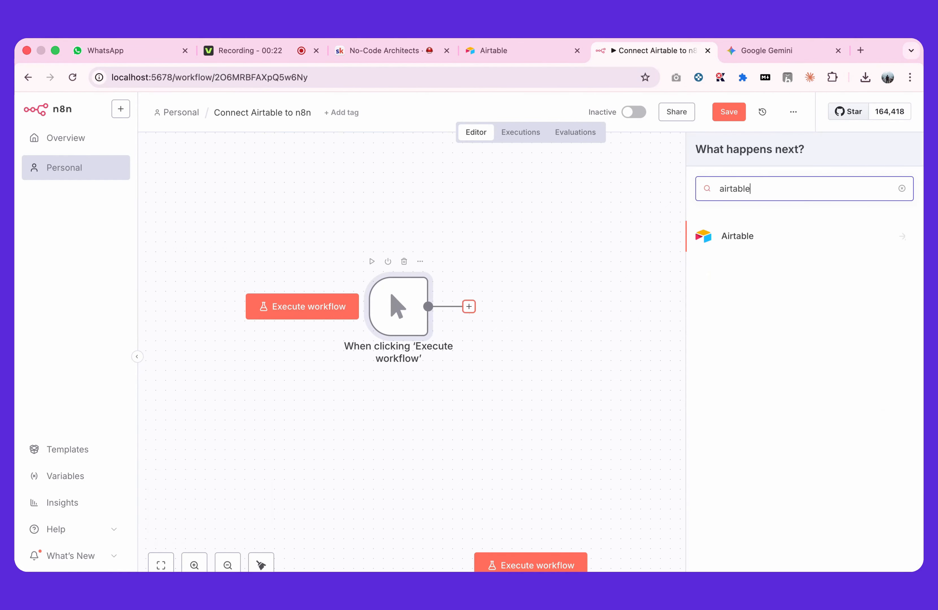
pyautogui.click(747, 243)
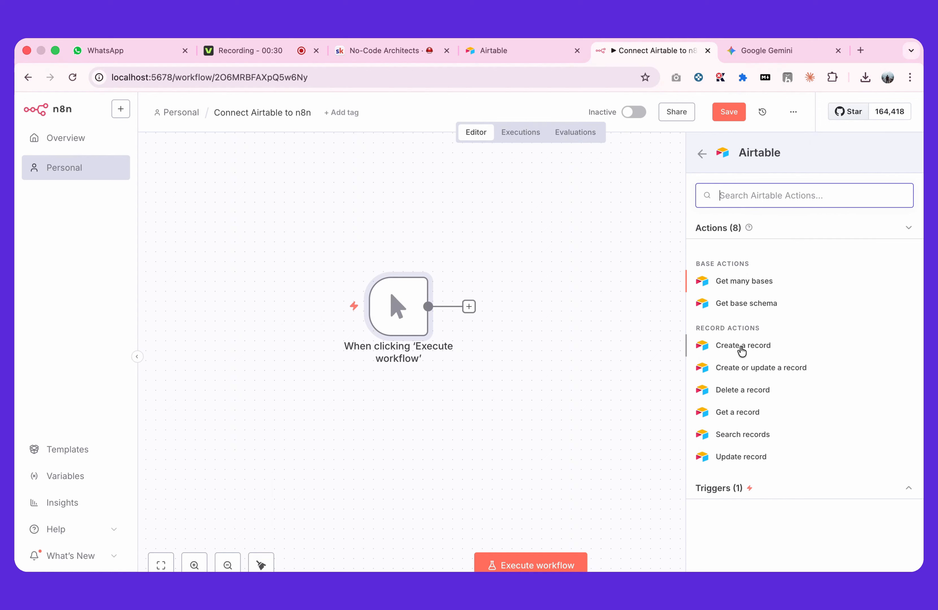
pyautogui.click(738, 351)
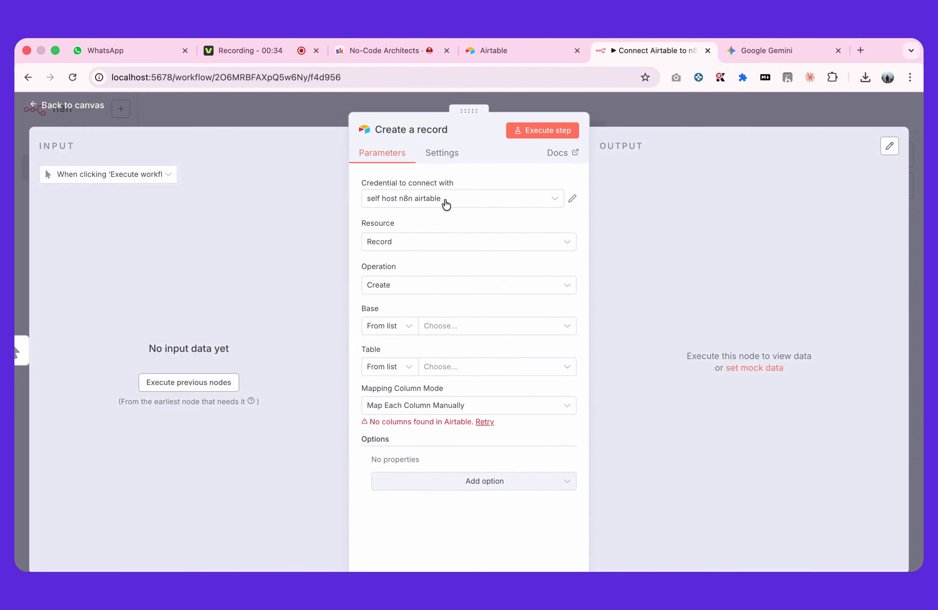
# Create a new Airtable access-token credential for the node and name it with the owner's first name followed by "Airtable to n8n"
pyautogui.click(447, 204)
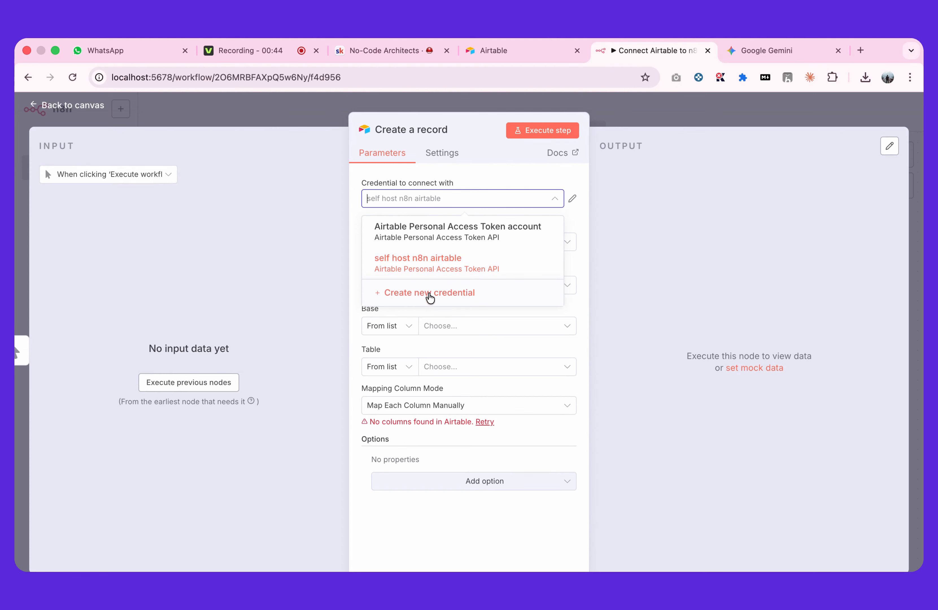
pyautogui.click(429, 293)
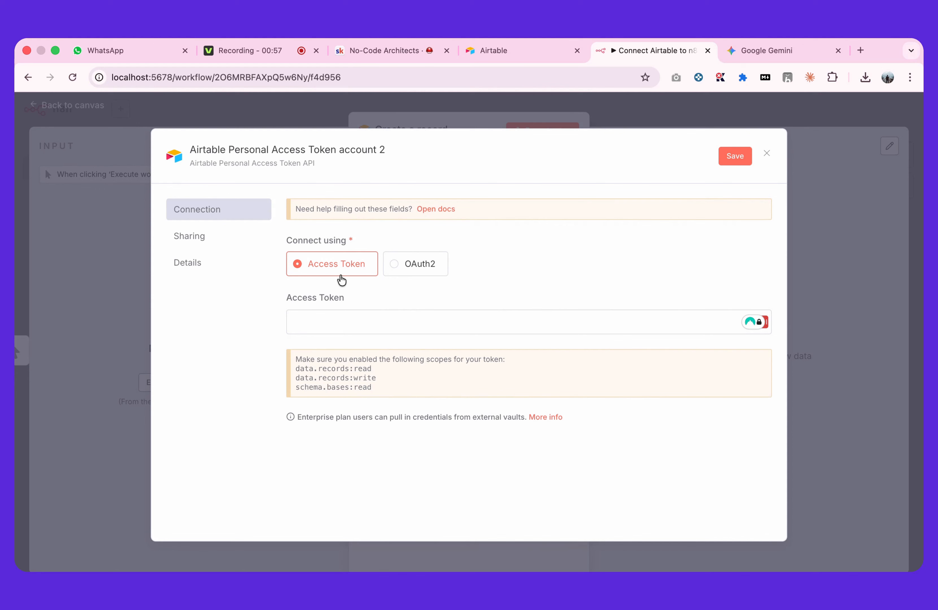
pyautogui.click(289, 149)
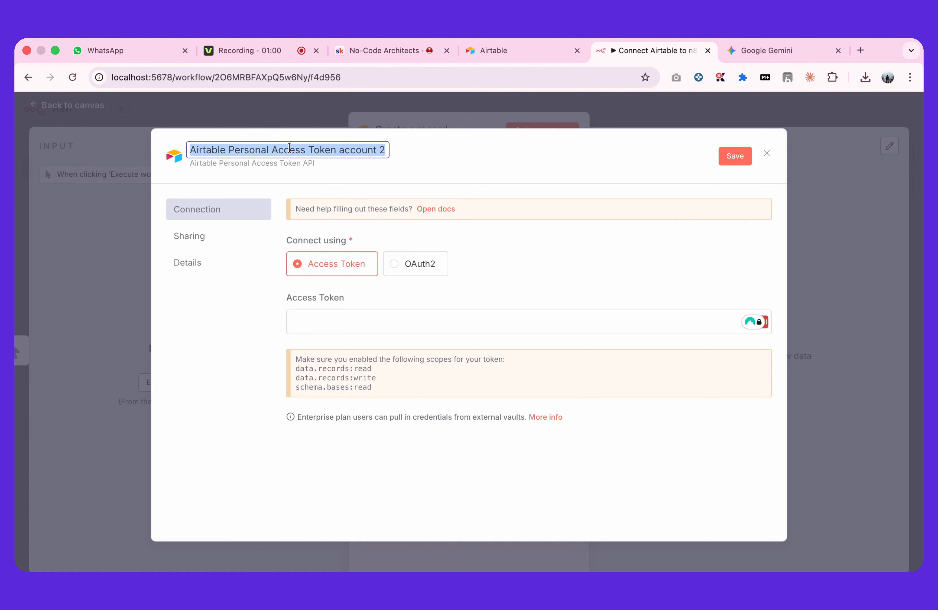
pyautogui.write('Ved')
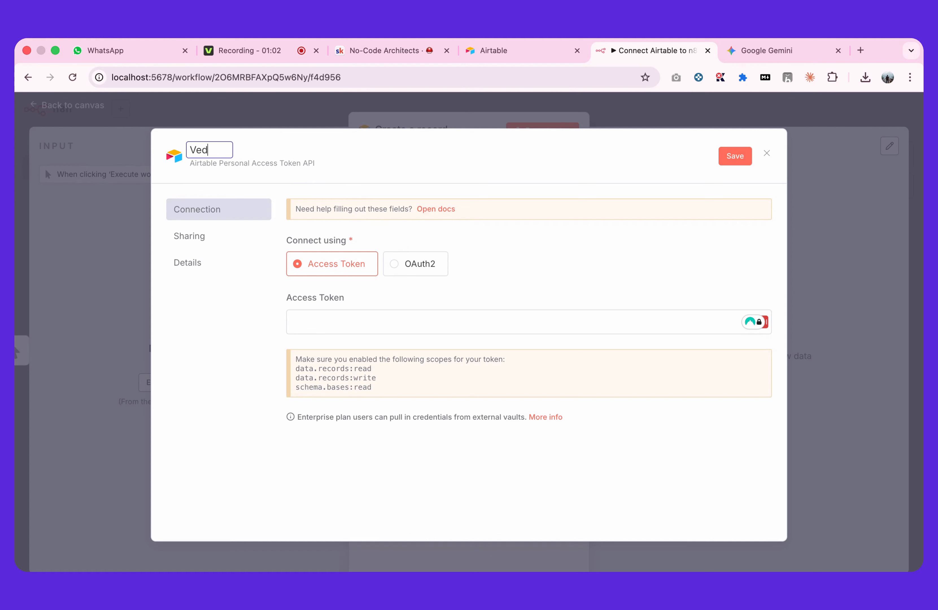
pyautogui.write(' Airtable to n8n')
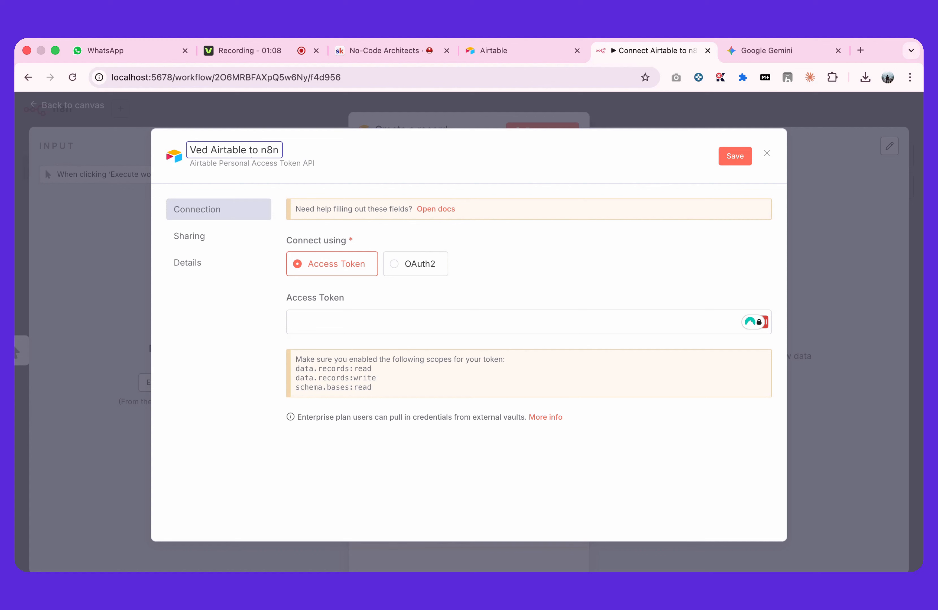
pyautogui.click(387, 149)
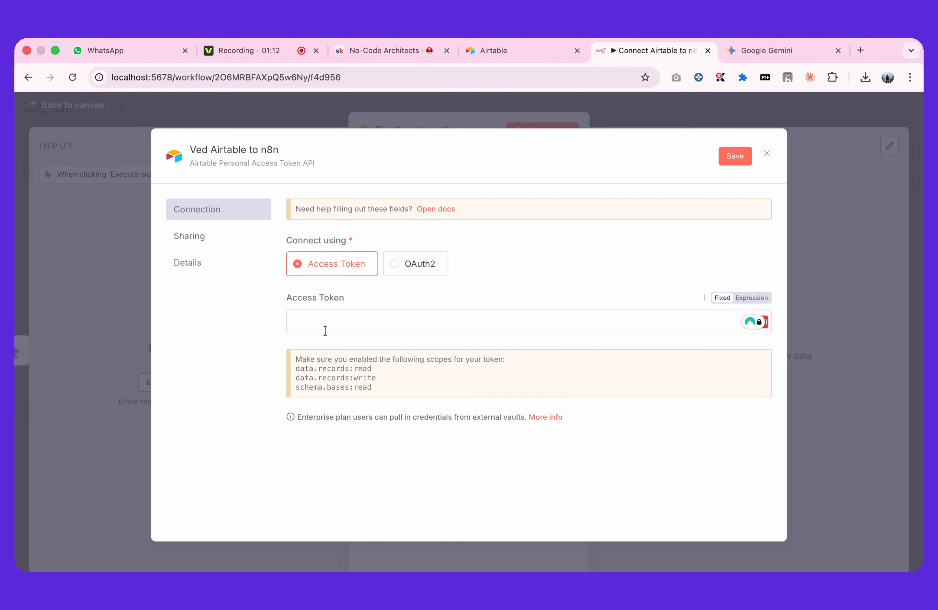
pyautogui.click(325, 331)
pyautogui.click(368, 307)
# Switch to Airtable and start creating a new personal access token in the Builder Hub
pyautogui.click(522, 51)
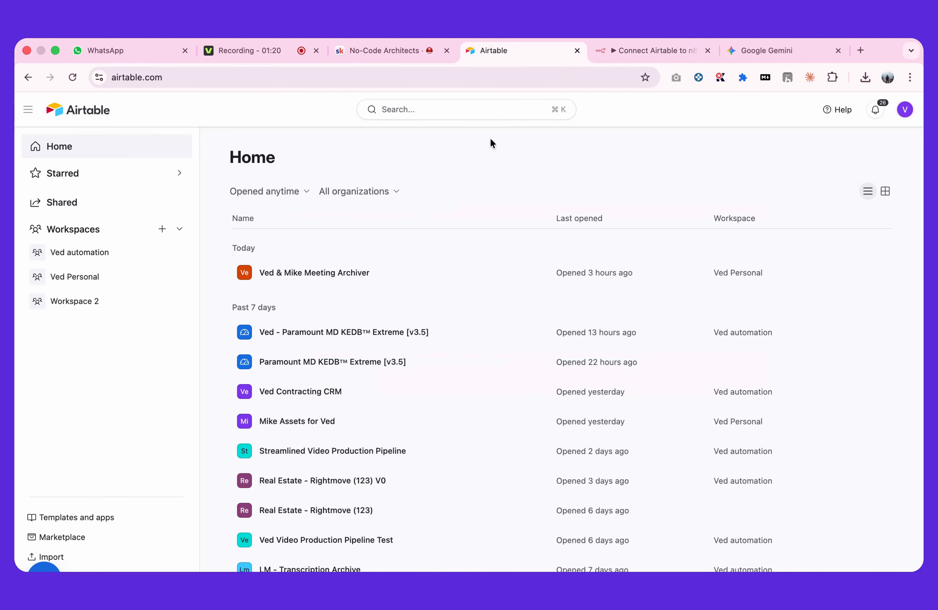
pyautogui.click(905, 111)
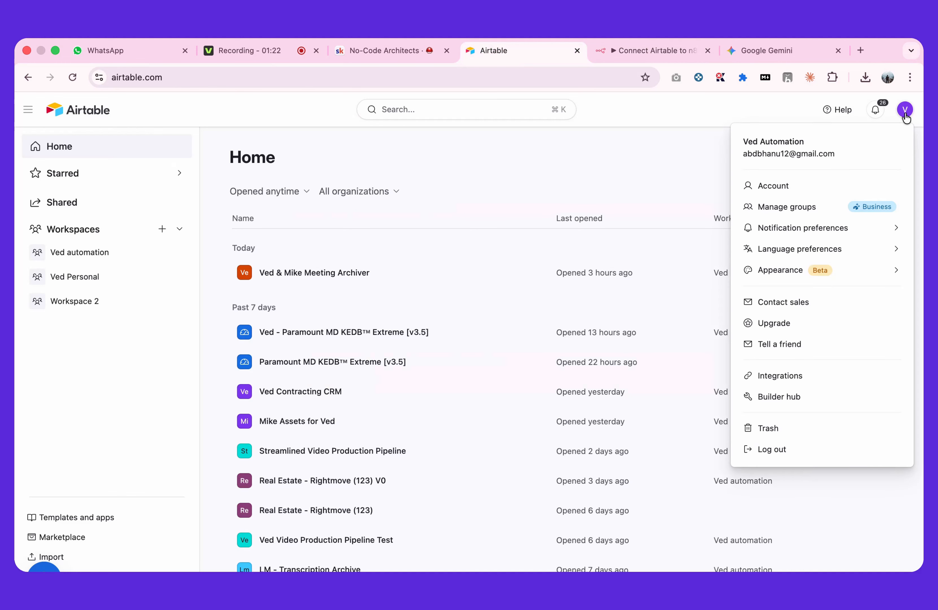
pyautogui.click(795, 396)
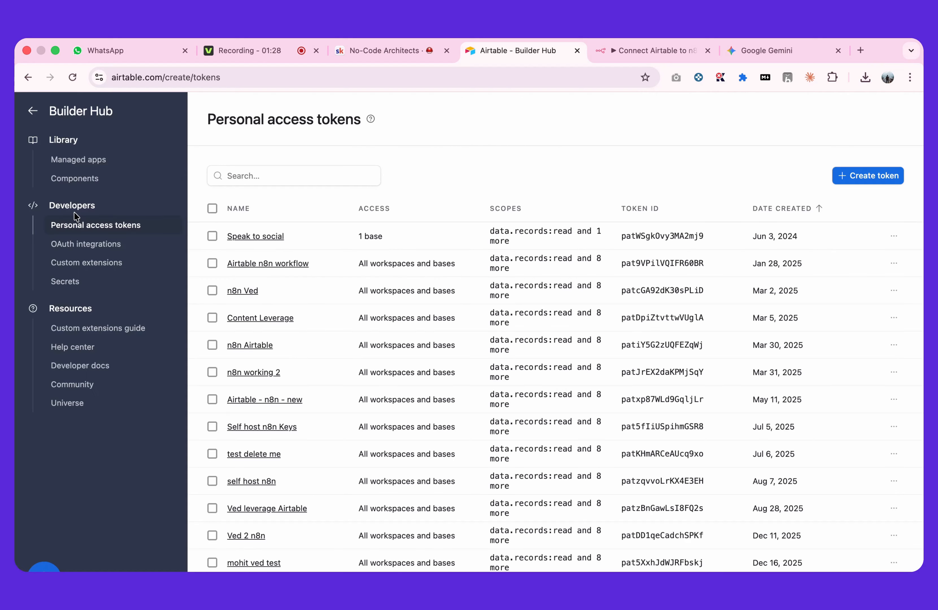
pyautogui.click(81, 226)
pyautogui.click(845, 180)
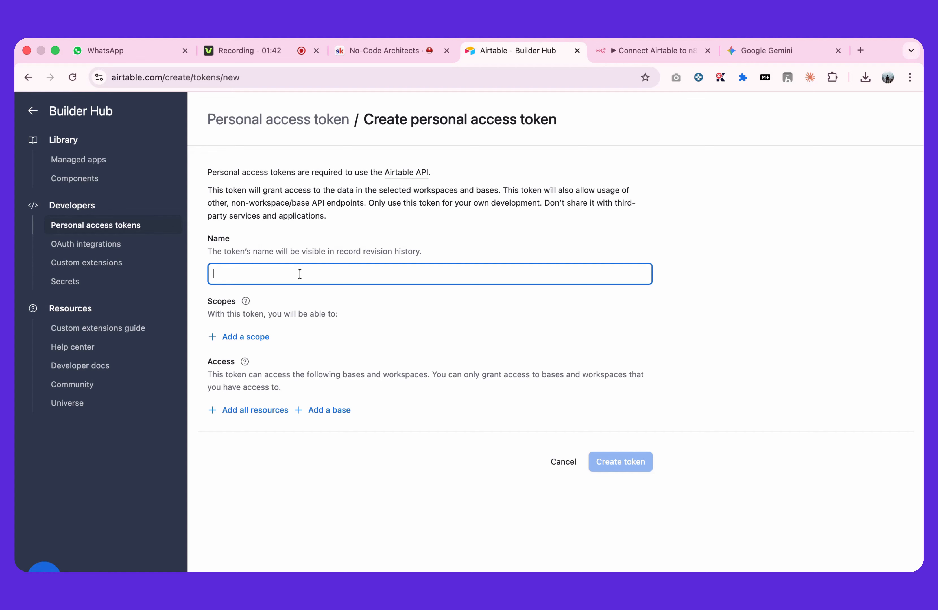
# Copy the credential's name from n8n and use it as the name of the new Airtable token
pyautogui.click(654, 51)
pyautogui.click(253, 149)
pyautogui.press('super+c')
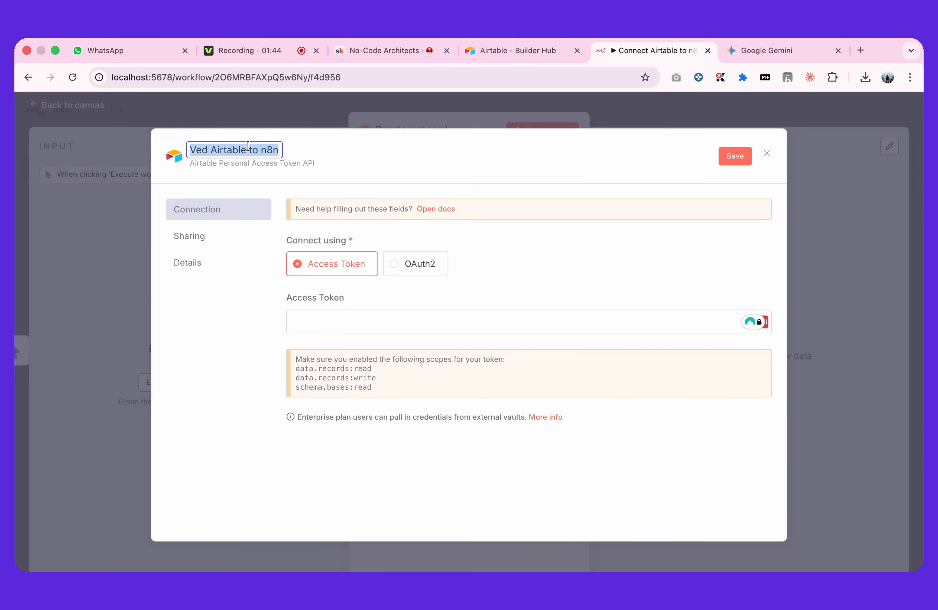
pyautogui.click(496, 53)
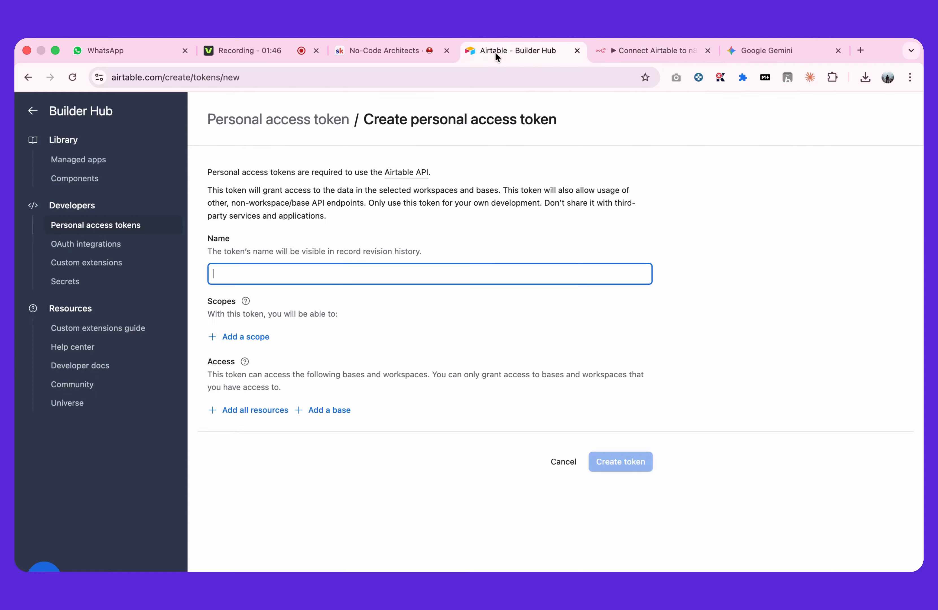
pyautogui.press('super+v')
pyautogui.click(368, 288)
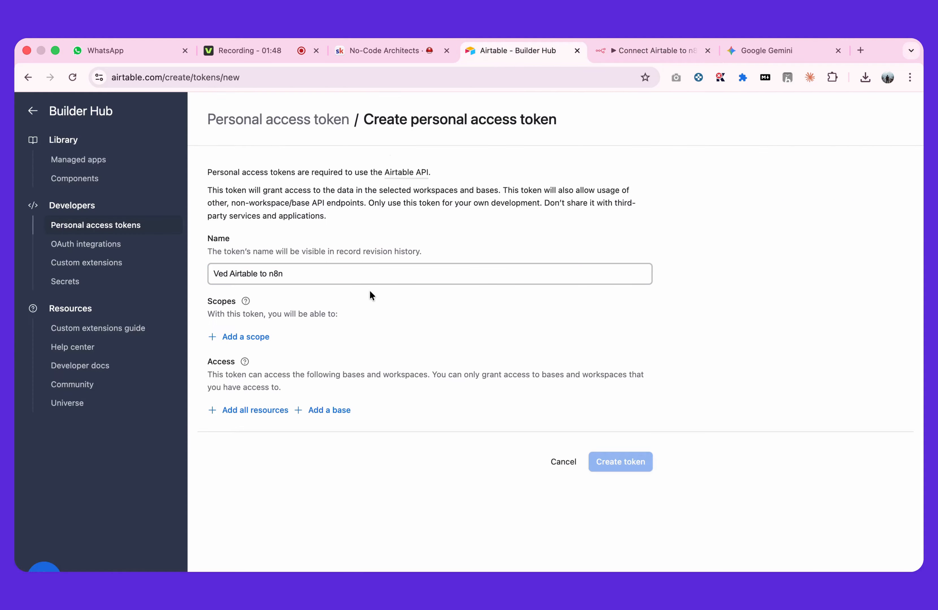
# Add the scopes data.records:read, data.records:write, data.recordComments:read and data.recordComments:write to the token
pyautogui.click(255, 338)
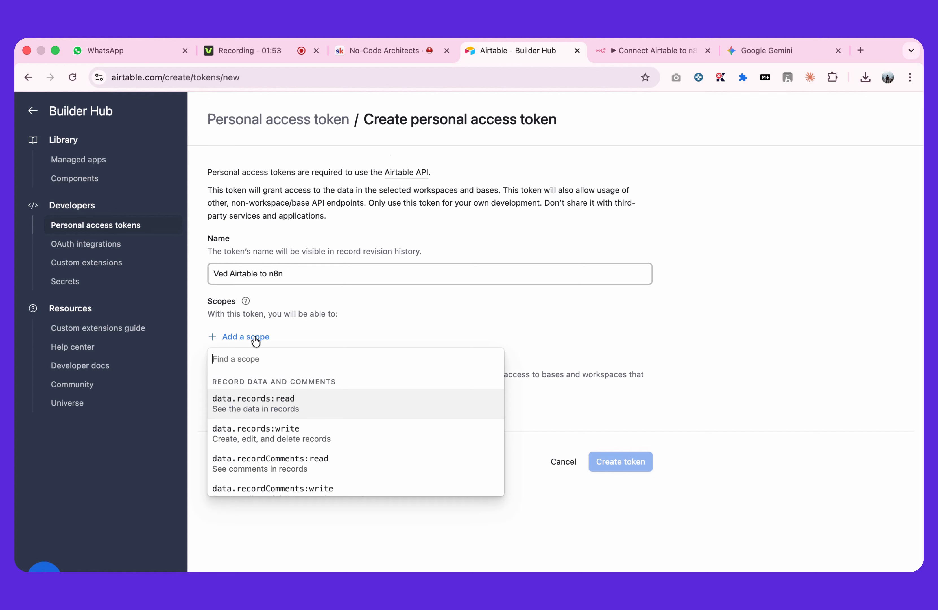
pyautogui.click(298, 398)
pyautogui.click(260, 366)
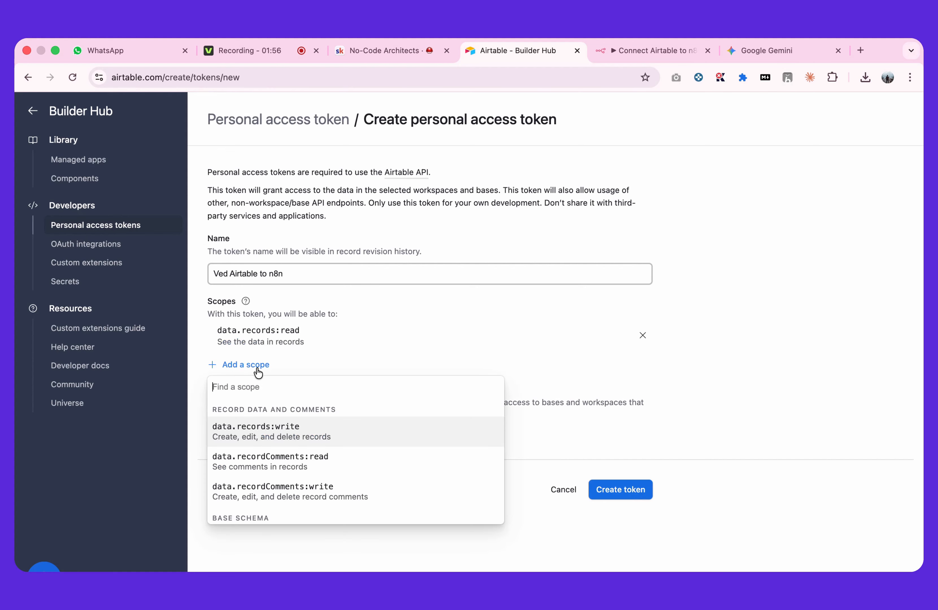
pyautogui.click(277, 425)
pyautogui.click(262, 393)
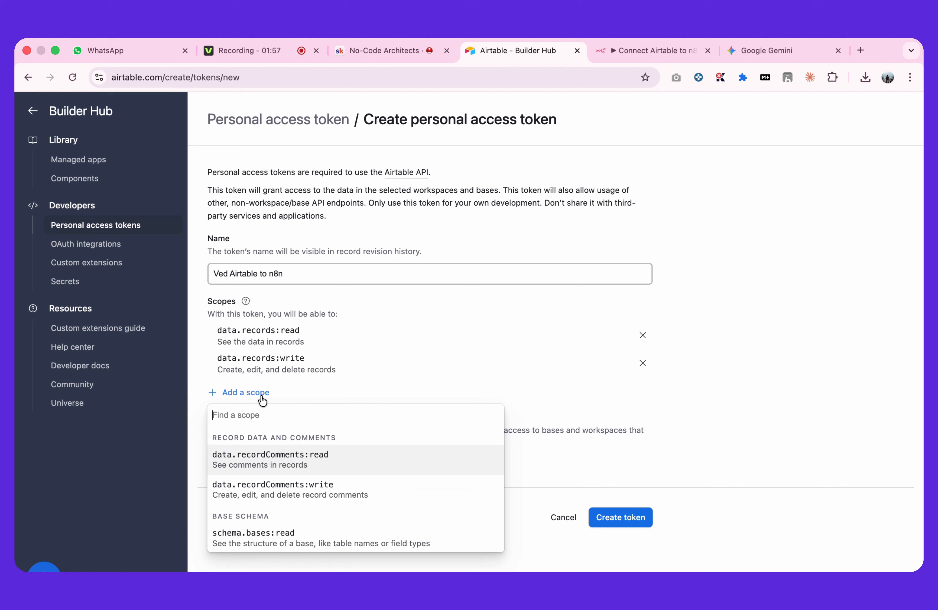
pyautogui.click(278, 460)
pyautogui.click(259, 423)
pyautogui.click(279, 482)
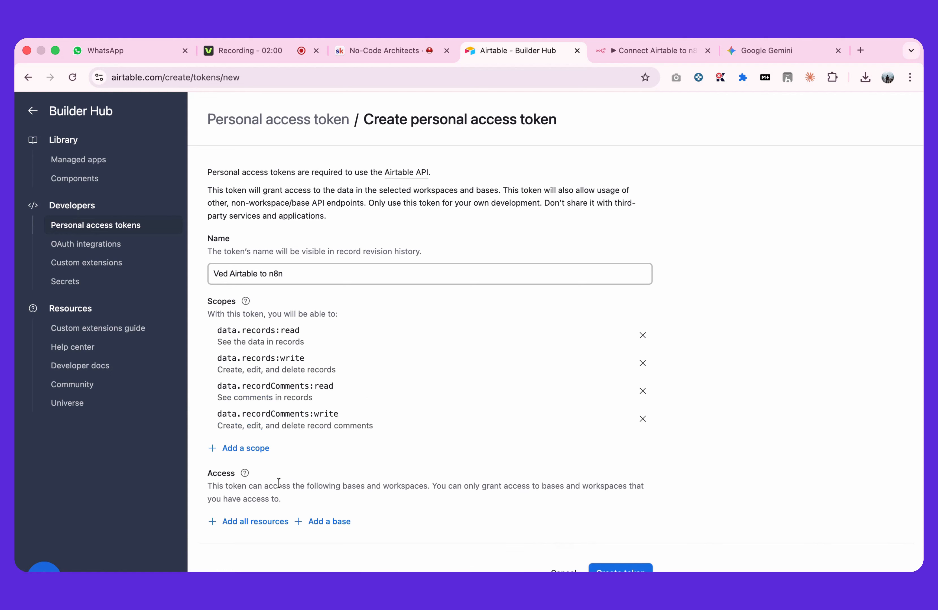
# Add the scopes webhook:manage, schema.bases:write and schema.bases:read to the token
pyautogui.click(264, 454)
pyautogui.scroll(-1, 309, 412)
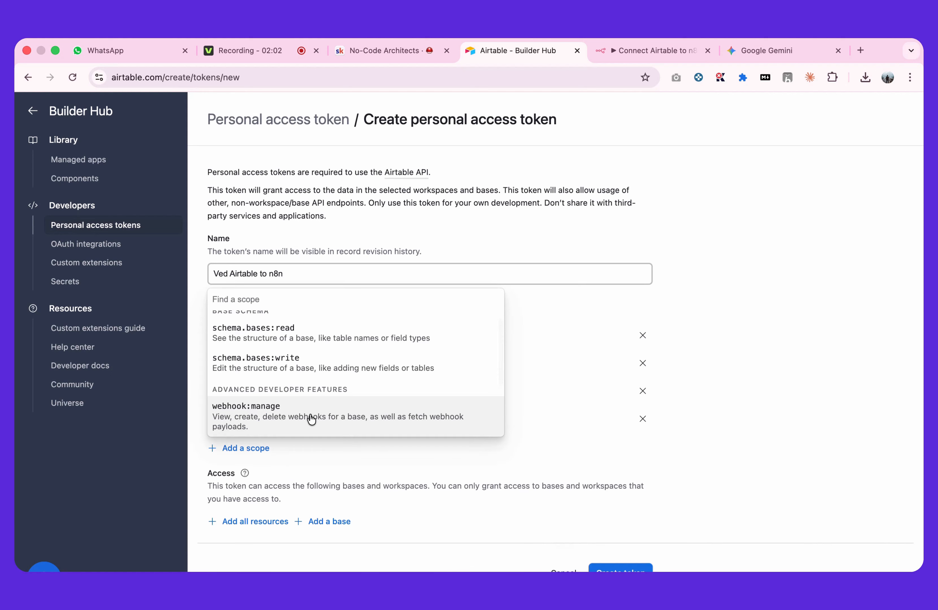
pyautogui.click(310, 416)
pyautogui.click(268, 477)
pyautogui.scroll(-1, 280, 465)
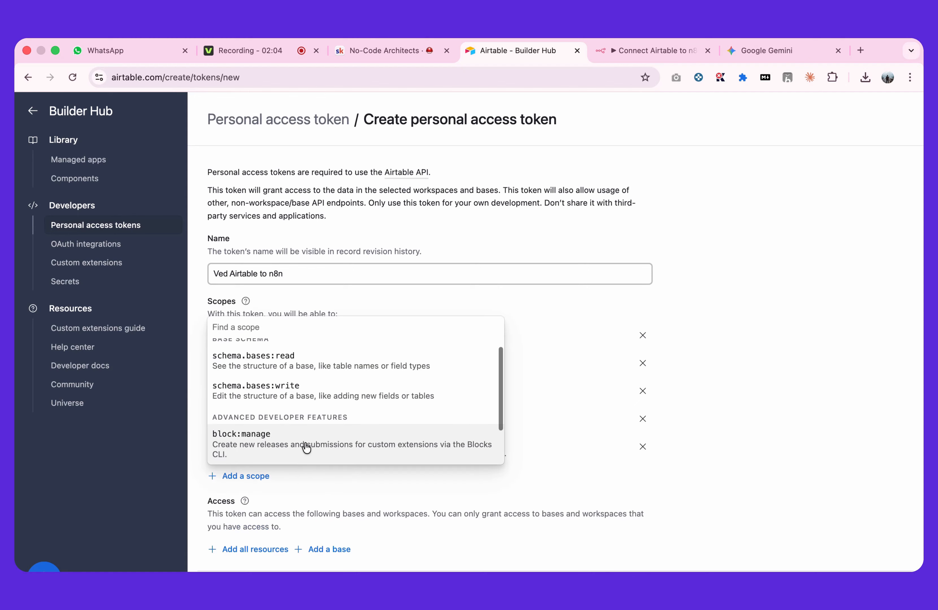
pyautogui.click(301, 396)
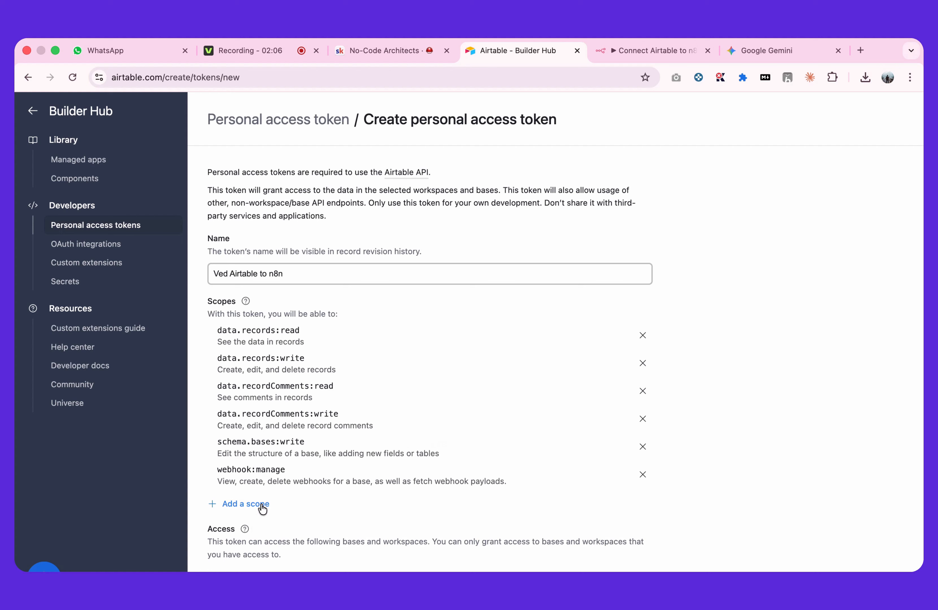
pyautogui.click(262, 503)
pyautogui.click(304, 410)
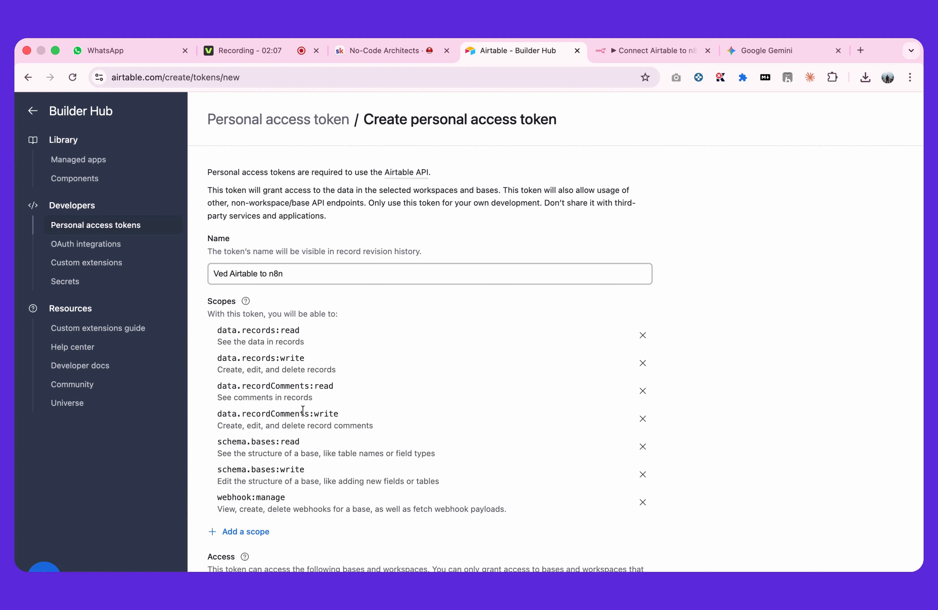
# Add the remaining scopes block:manage and user.email:read to the token, checking that none are left to add
pyautogui.click(263, 529)
pyautogui.click(306, 461)
pyautogui.scroll(-2, 306, 461)
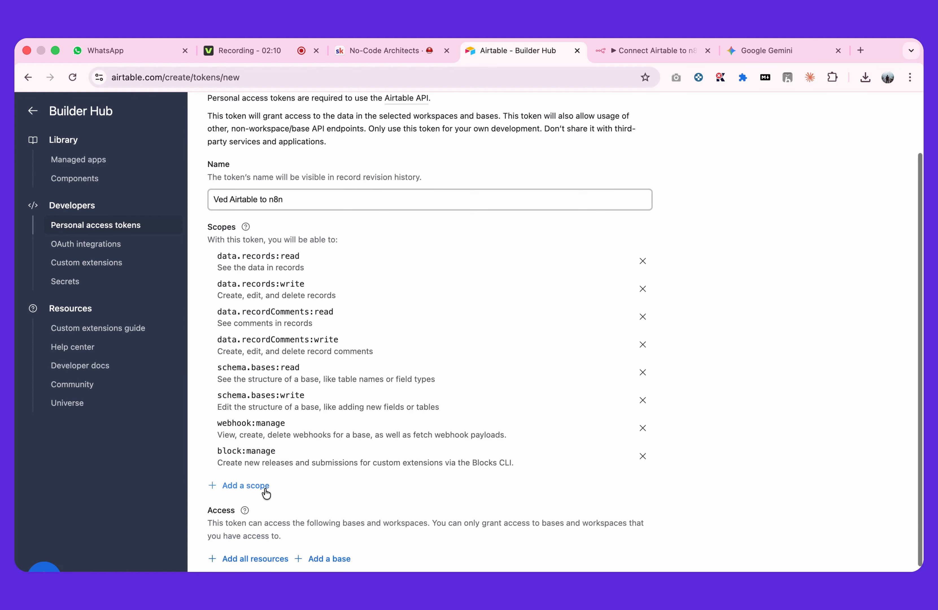
pyautogui.click(264, 488)
pyautogui.click(296, 549)
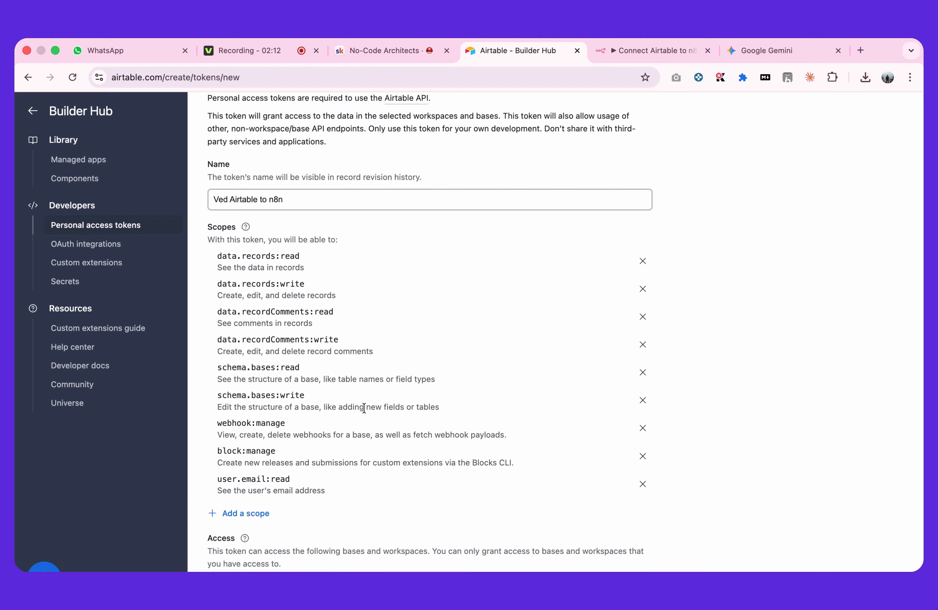
pyautogui.scroll(-2, 353, 408)
pyautogui.click(246, 435)
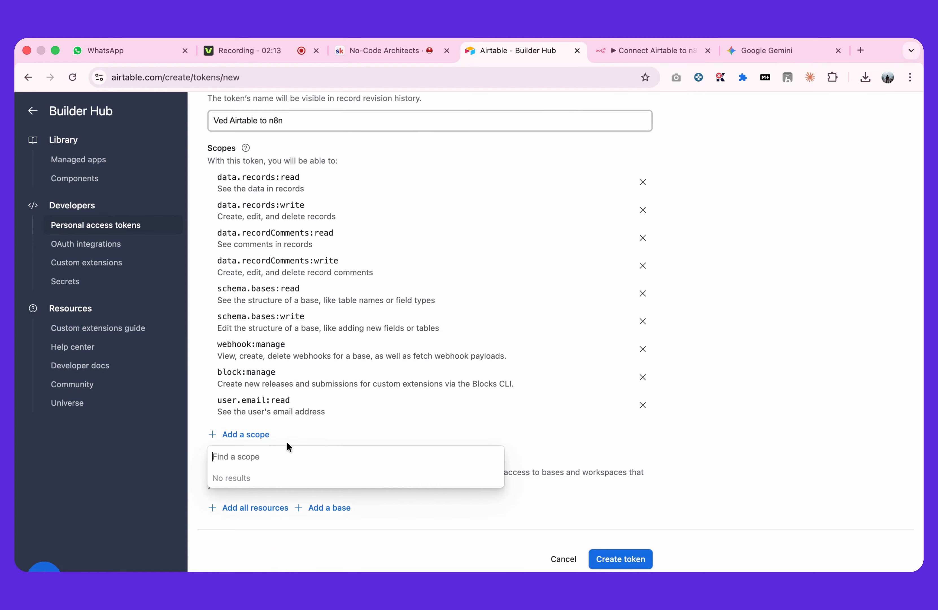
pyautogui.click(323, 436)
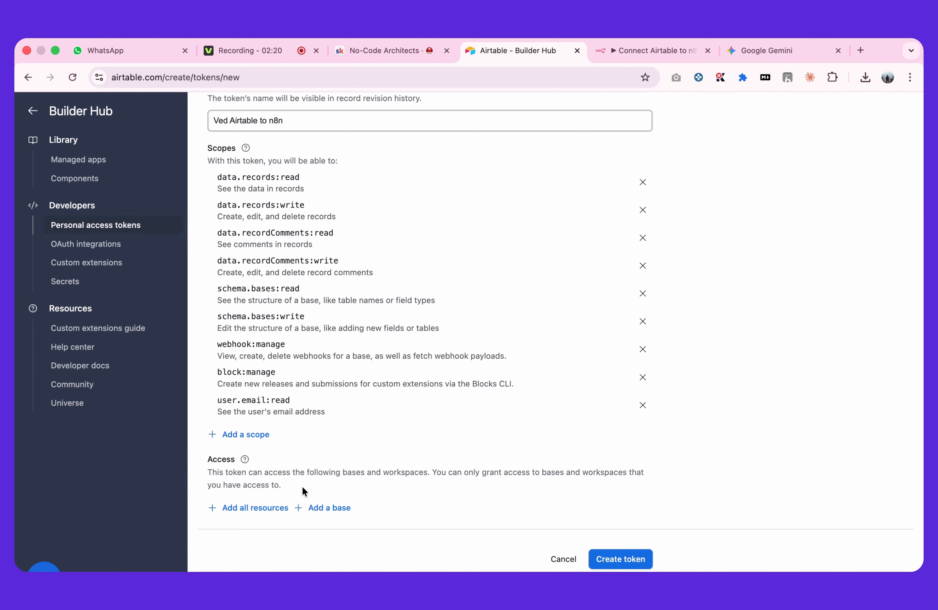
pyautogui.click(319, 508)
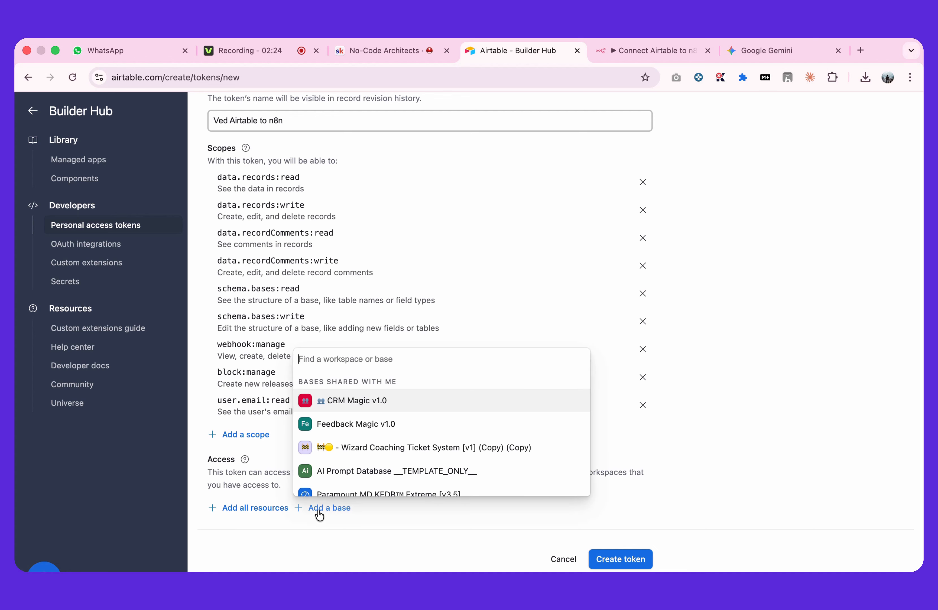
pyautogui.scroll(-1, 363, 413)
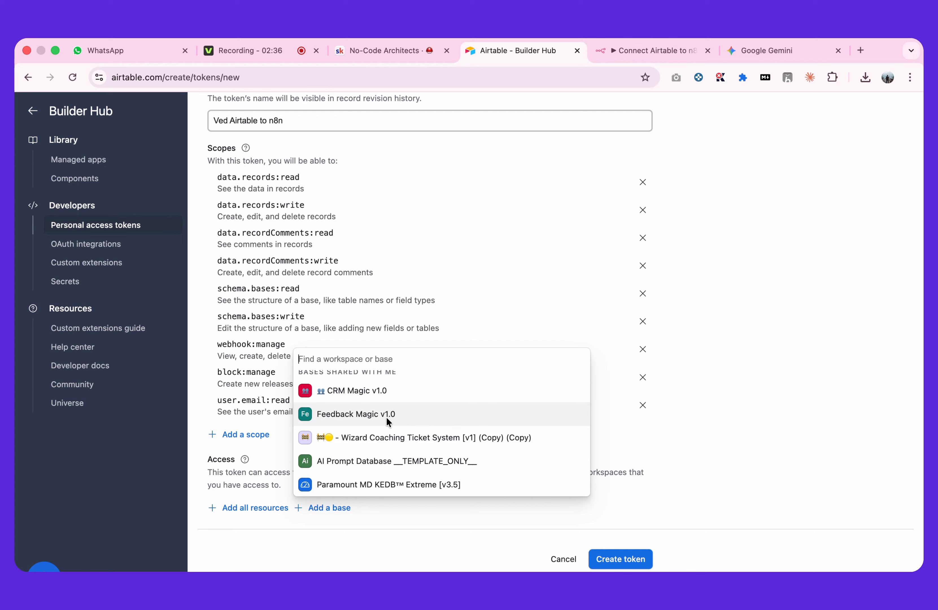
pyautogui.click(415, 506)
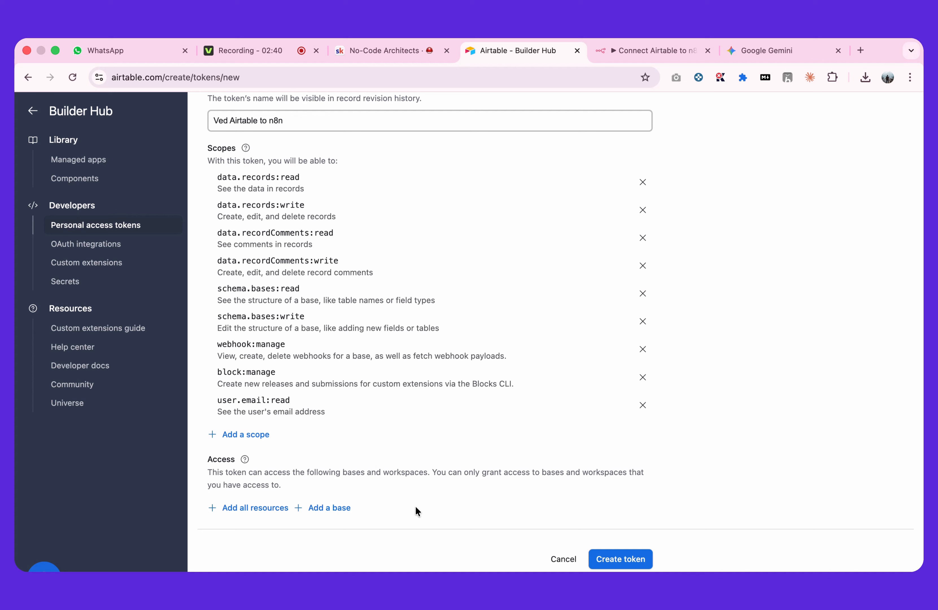
# Grant the token access to all current and future bases in all workspaces and review its settings
pyautogui.click(259, 511)
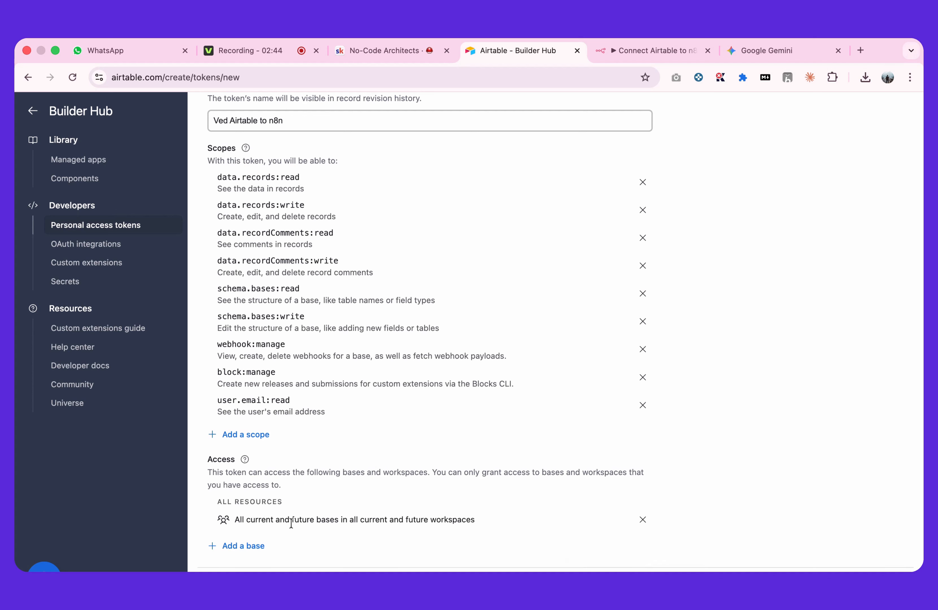
pyautogui.scroll(-1, 311, 523)
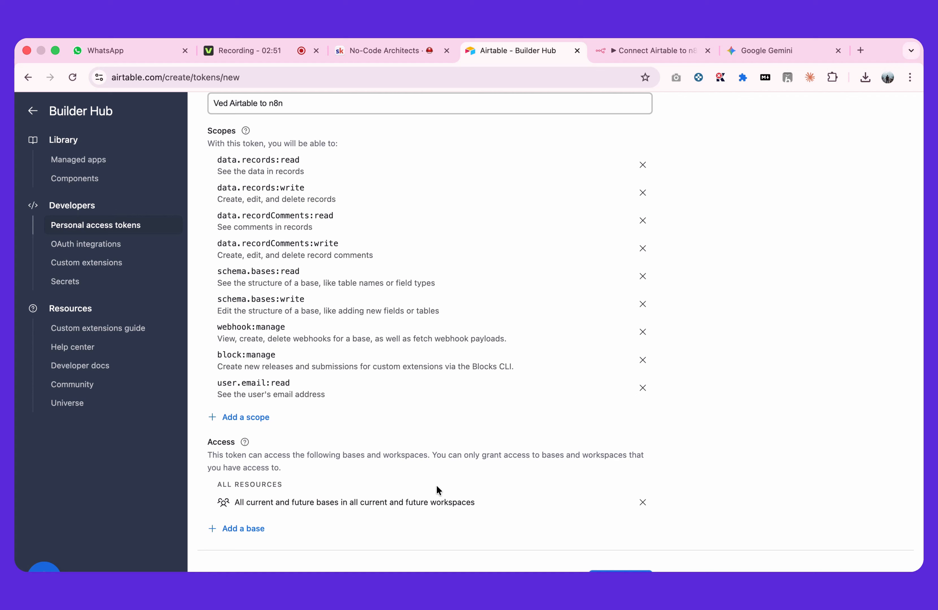
pyautogui.scroll(10, 437, 486)
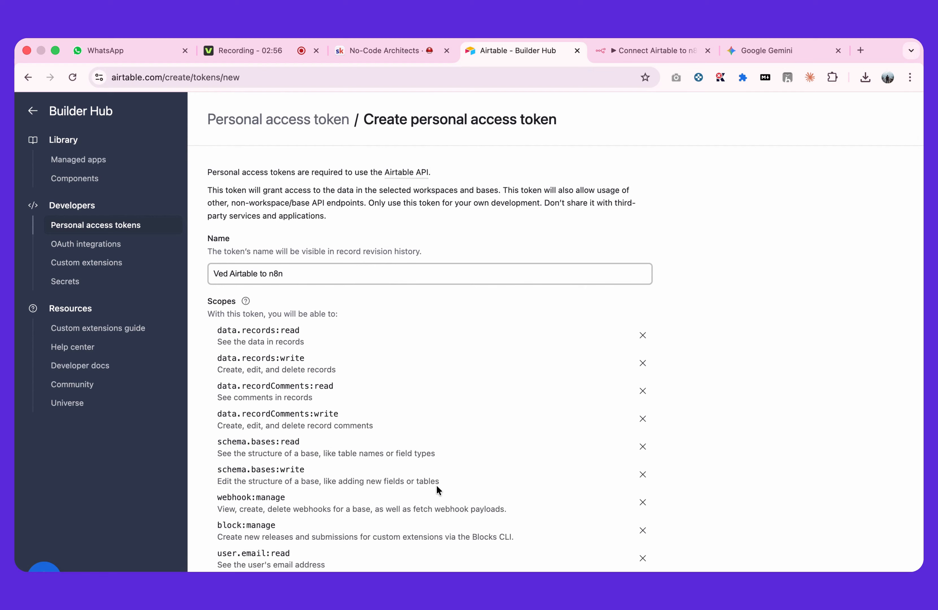
# Review the token's scopes and access, create the personal access token and copy it
pyautogui.scroll(-5, 437, 487)
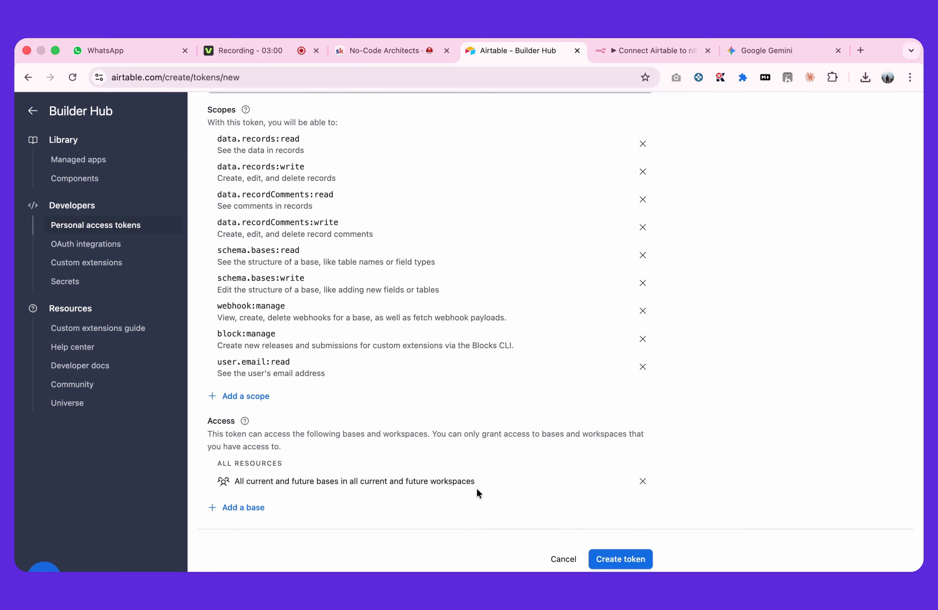
pyautogui.scroll(3, 477, 489)
pyautogui.scroll(1, 477, 491)
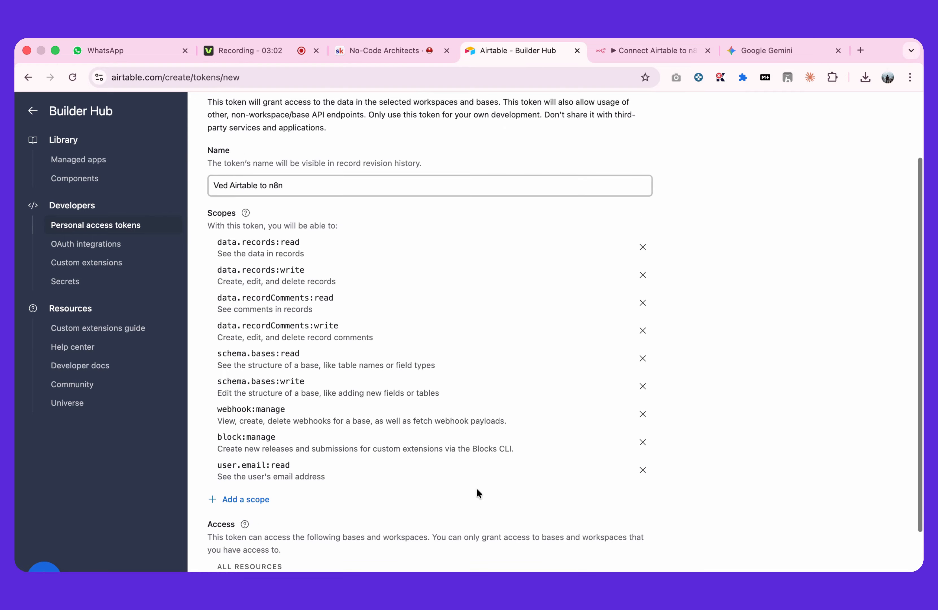
pyautogui.scroll(-3, 477, 493)
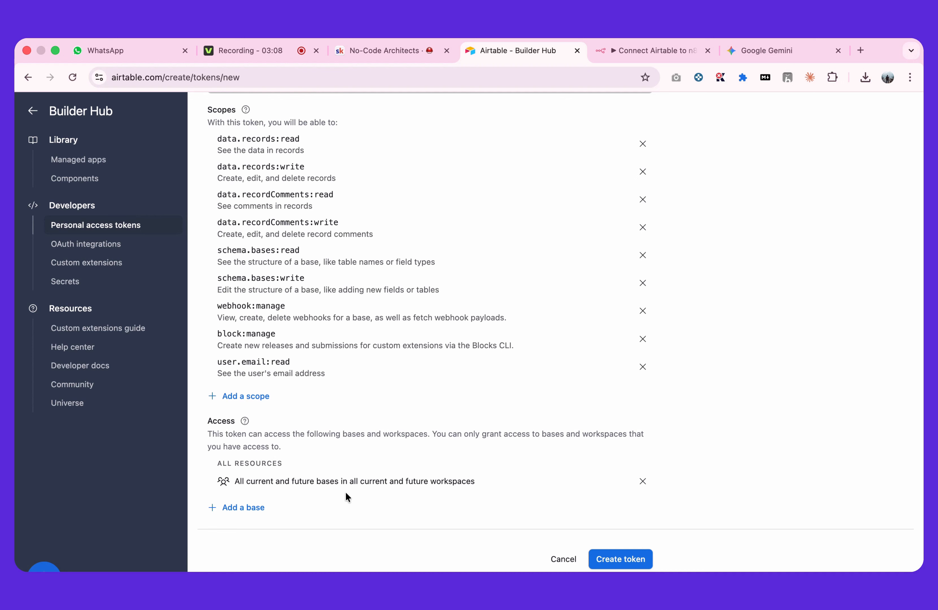
pyautogui.click(618, 559)
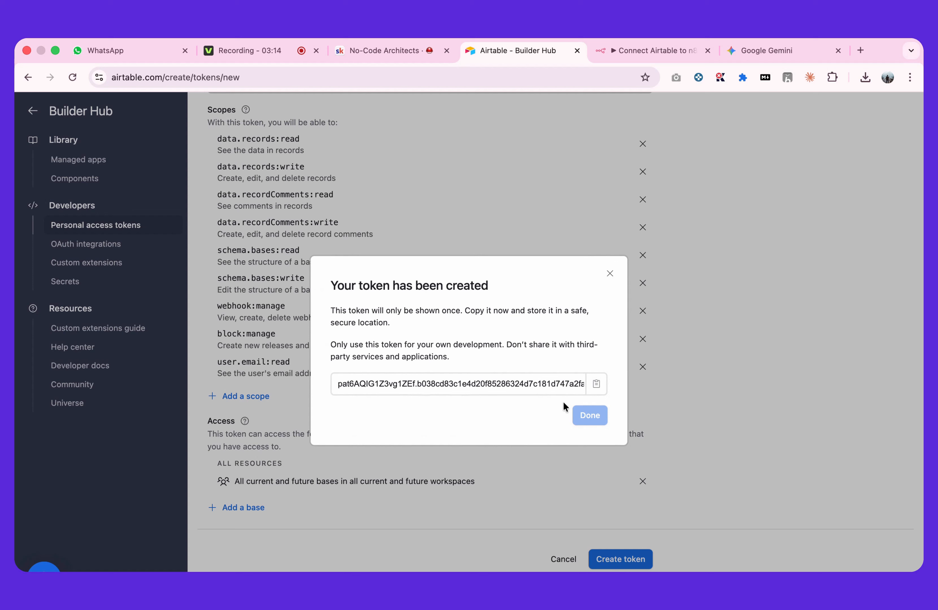
pyautogui.click(596, 385)
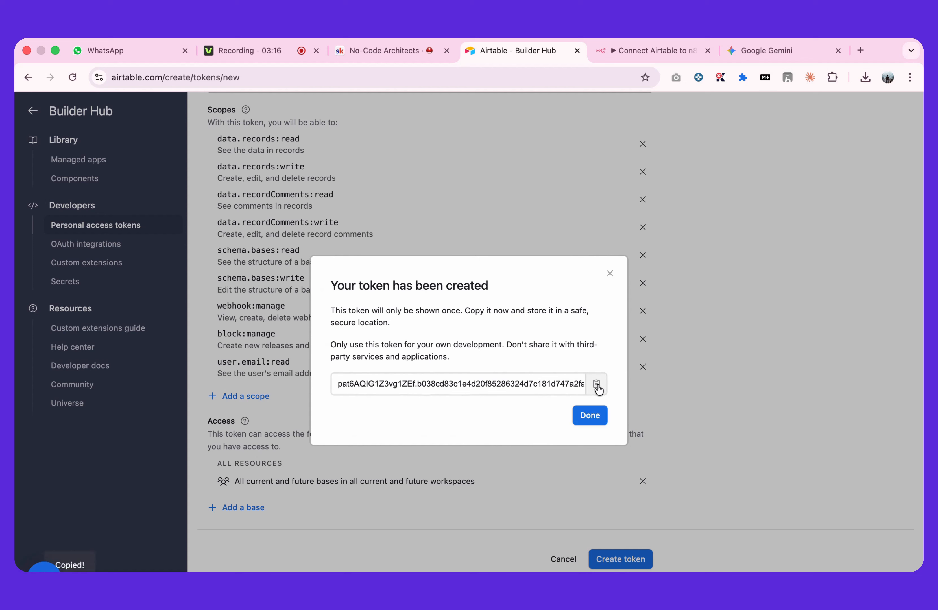
pyautogui.click(591, 416)
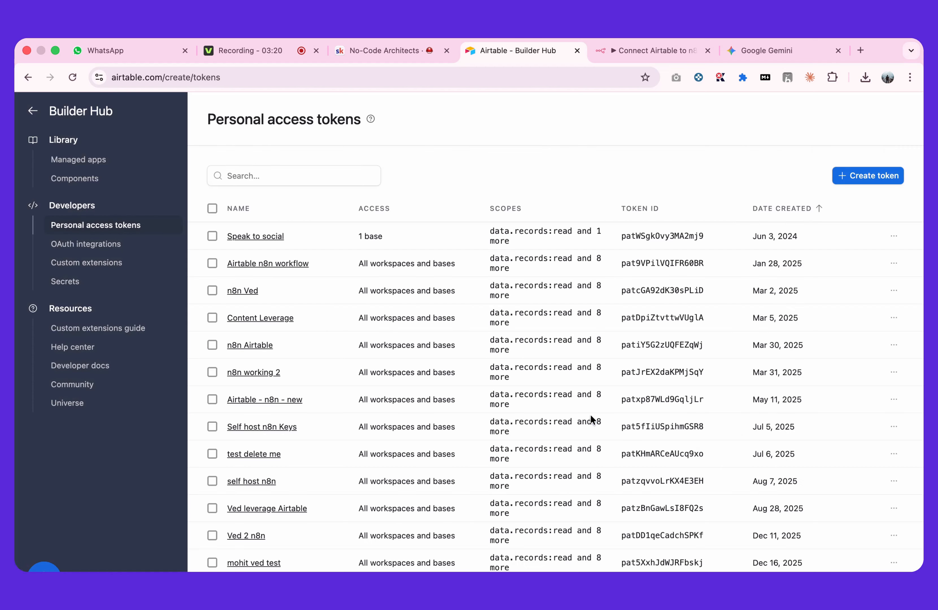
# Switch to n8n, paste the access token into the Access Token field of the new Airtable credential and save the credential
pyautogui.click(617, 58)
pyautogui.click(359, 324)
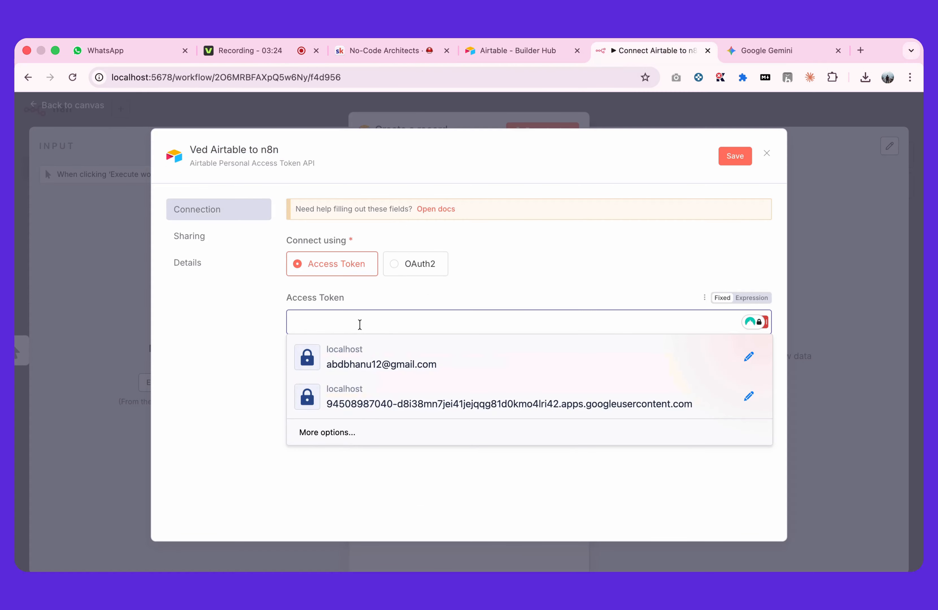
pyautogui.press('super+v')
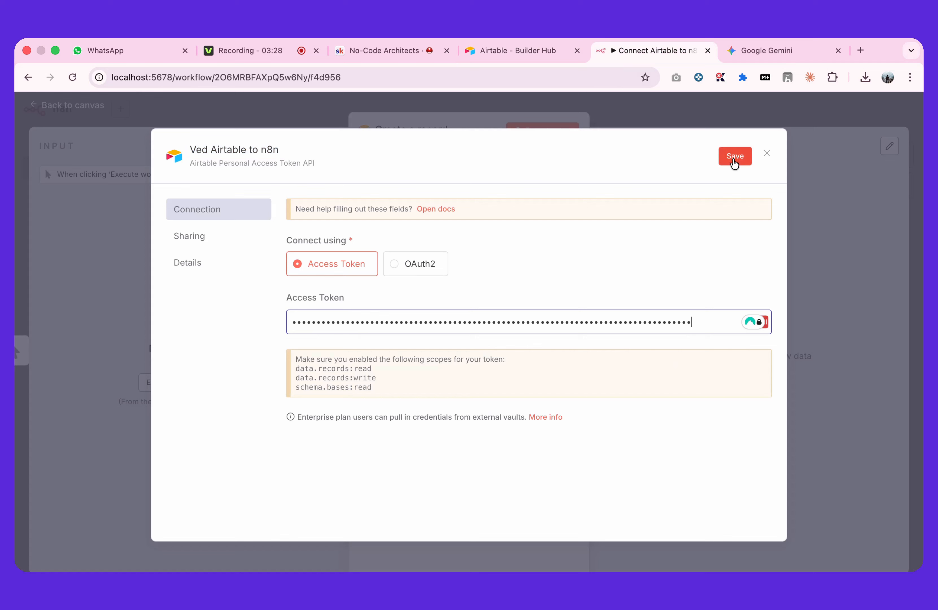
pyautogui.click(734, 156)
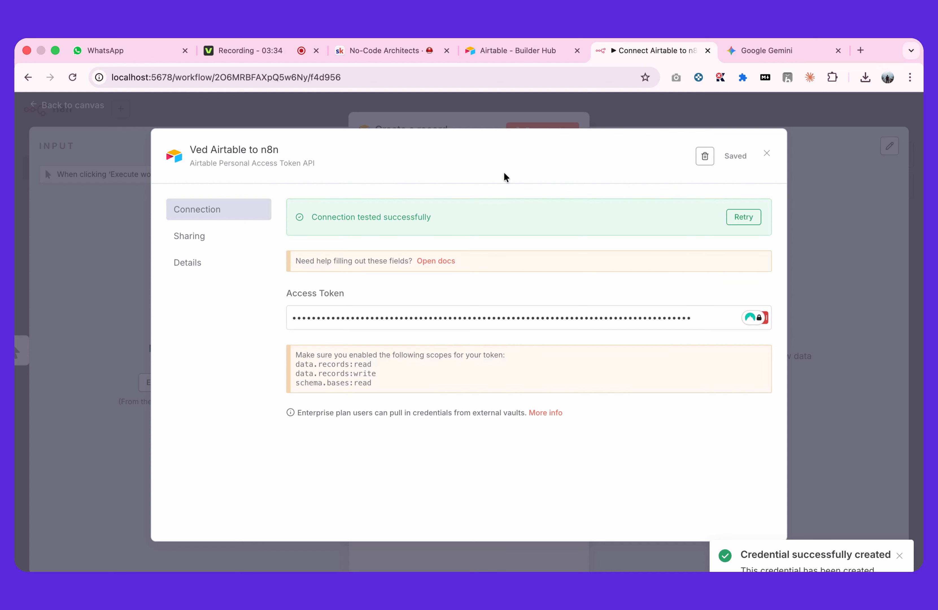
# Close the credential settings, keep the new Airtable credential selected for the Create a record node and dismiss the LastPass save prompt
pyautogui.click(468, 126)
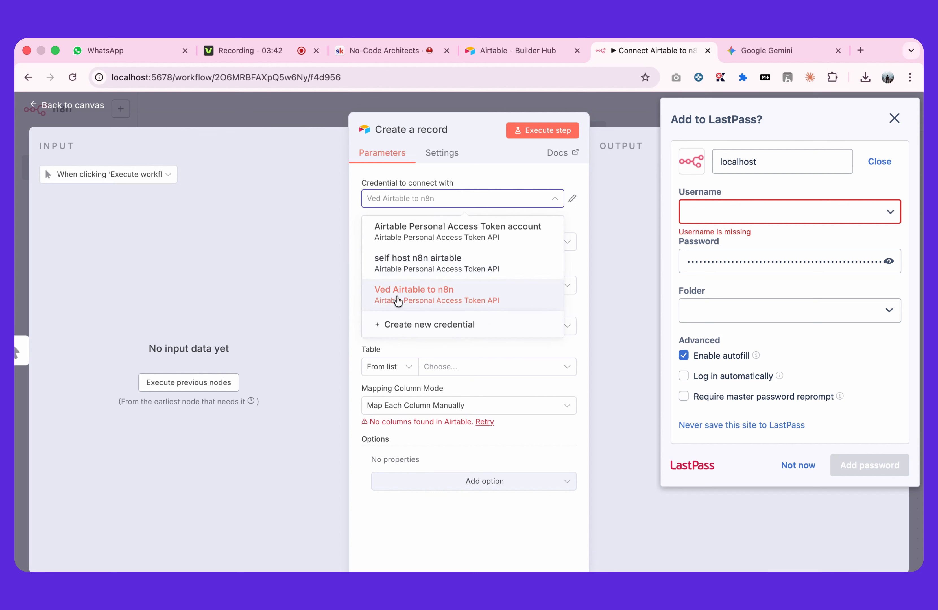
pyautogui.click(474, 172)
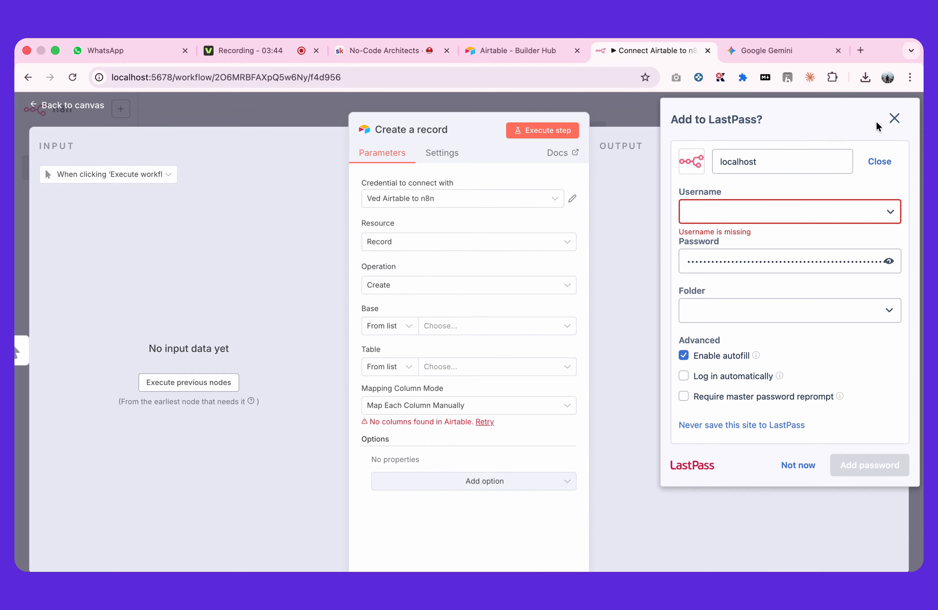
pyautogui.click(895, 122)
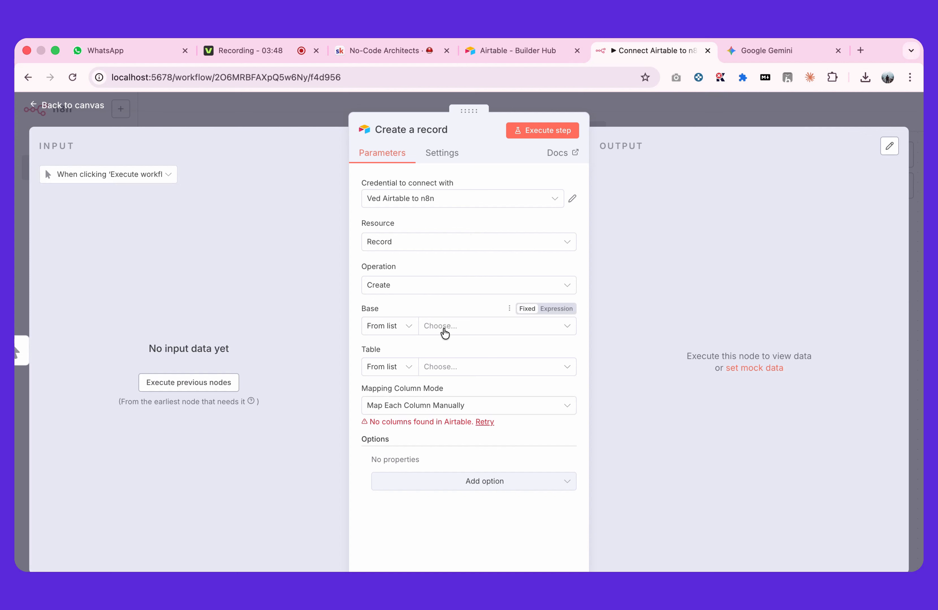
# Set the Create a record node's base to Test Checkobx Issue and its table to Table 1
pyautogui.click(458, 334)
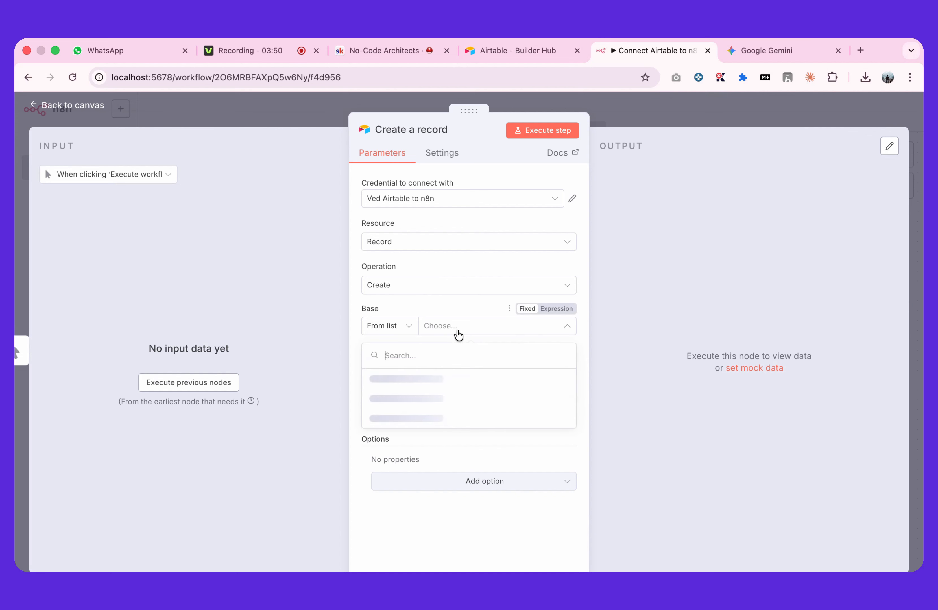
pyautogui.scroll(-5, 455, 400)
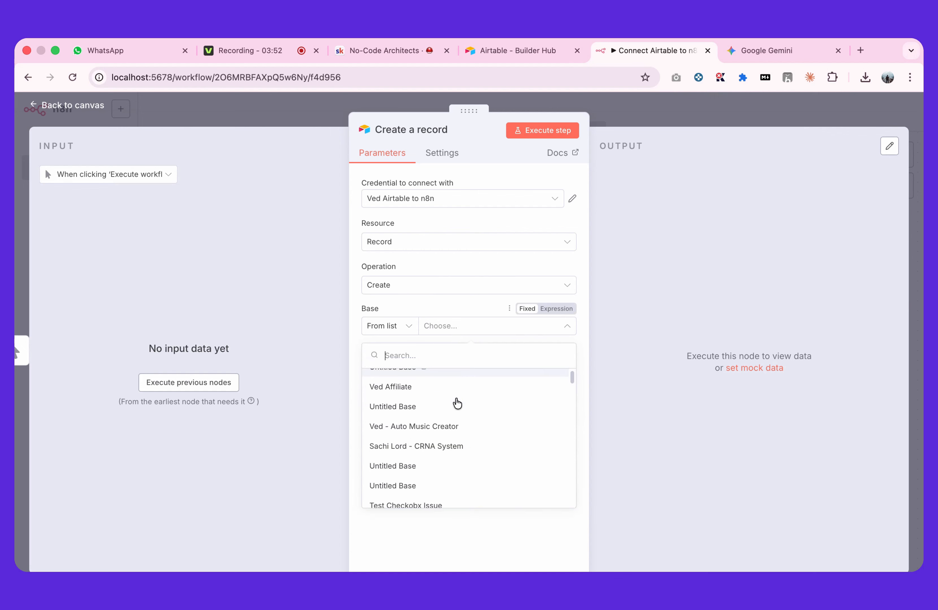
pyautogui.scroll(-10, 457, 403)
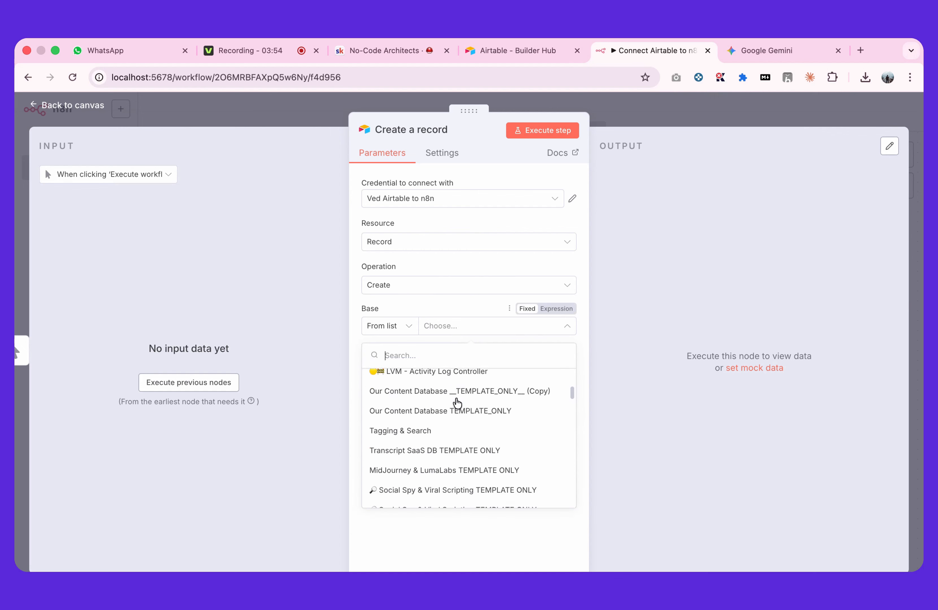
pyautogui.scroll(15, 457, 402)
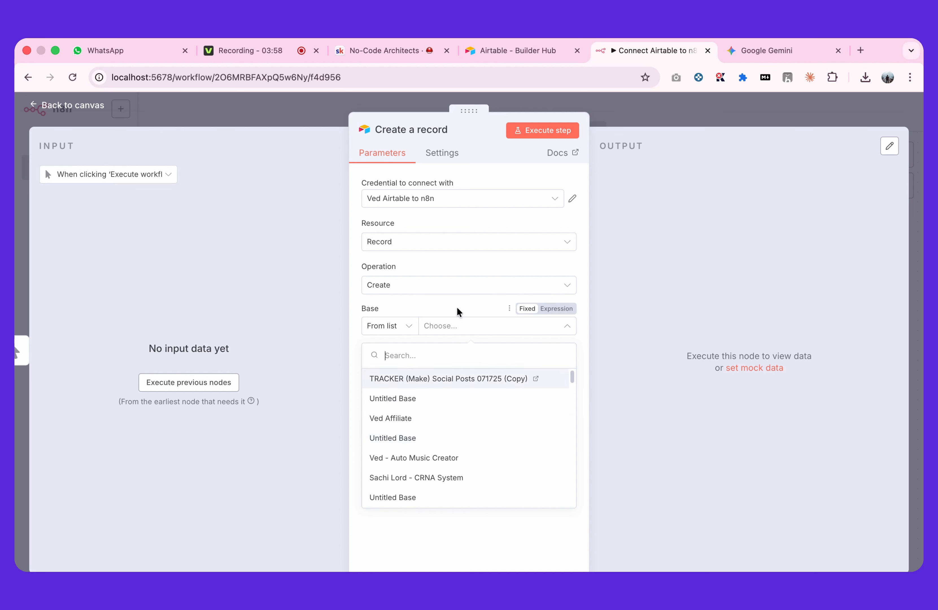
pyautogui.click(499, 56)
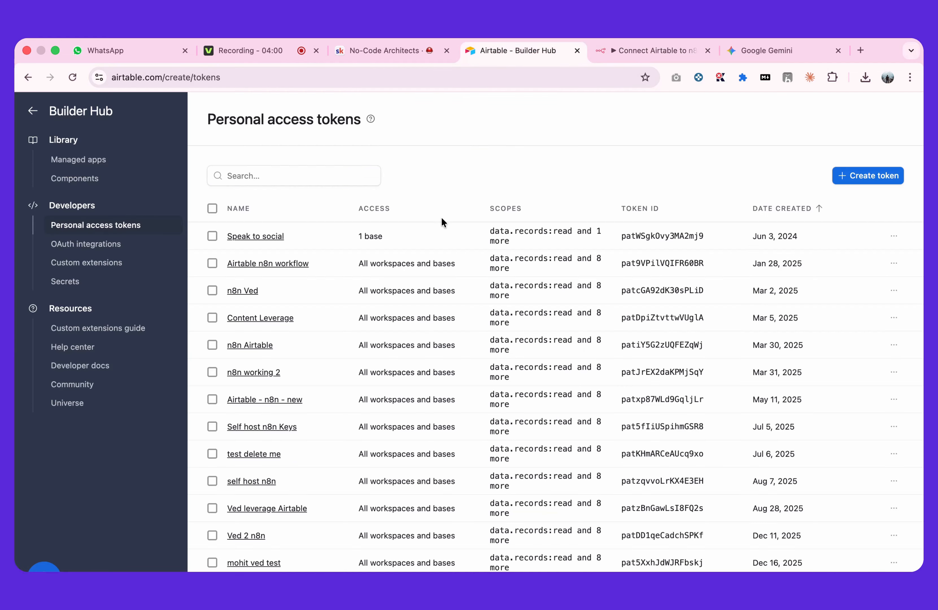
pyautogui.click(619, 56)
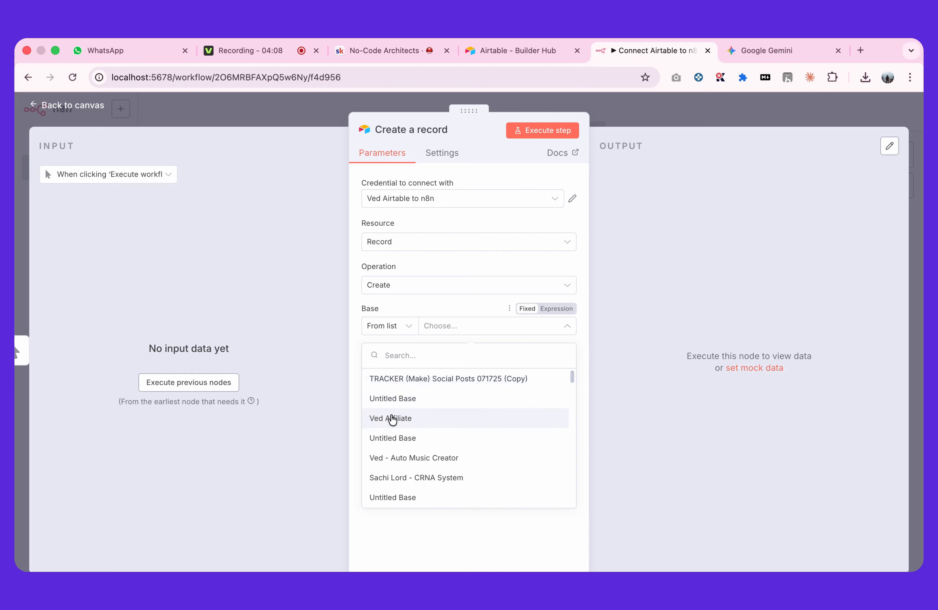
pyautogui.scroll(-2, 393, 454)
pyautogui.scroll(-2, 392, 455)
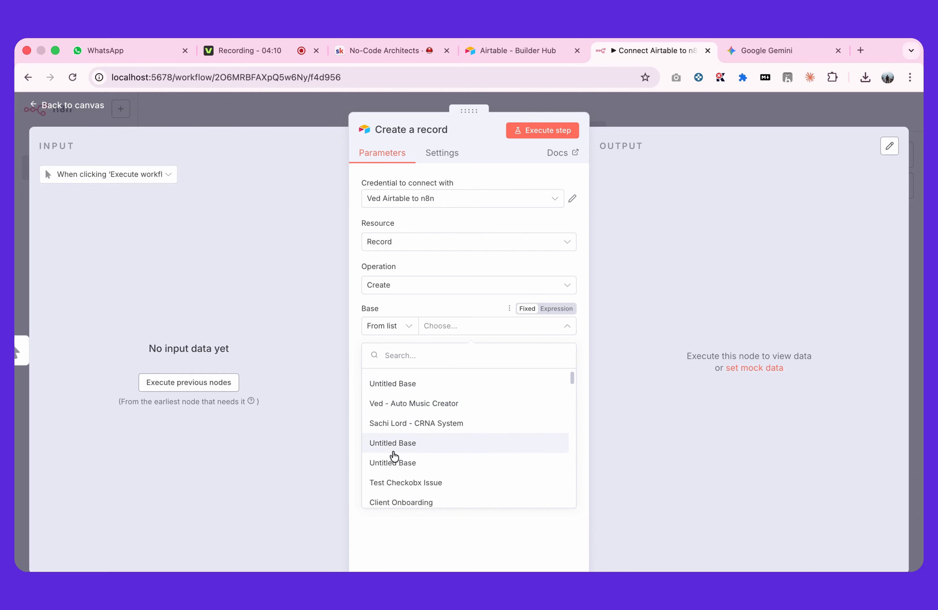
pyautogui.click(390, 466)
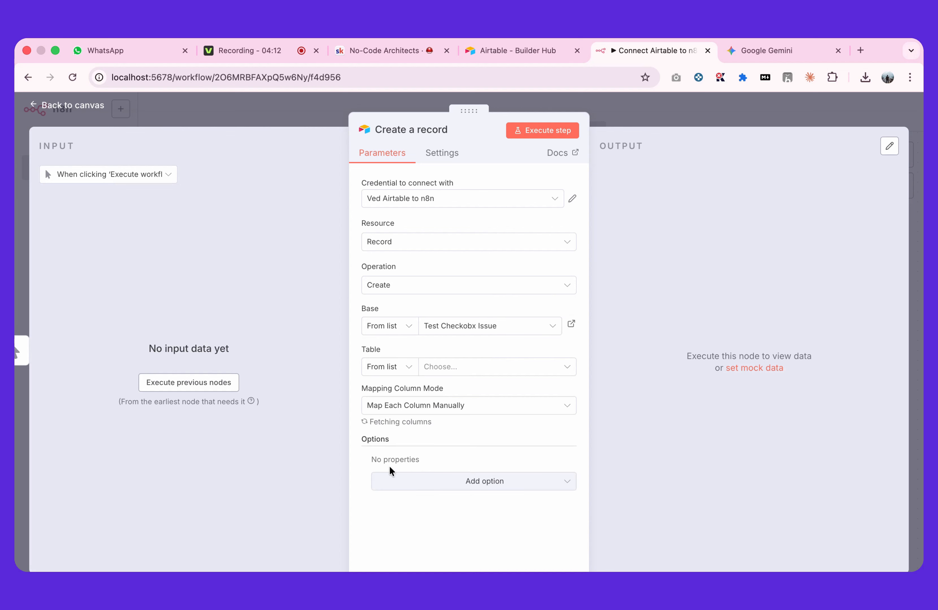
pyautogui.click(458, 375)
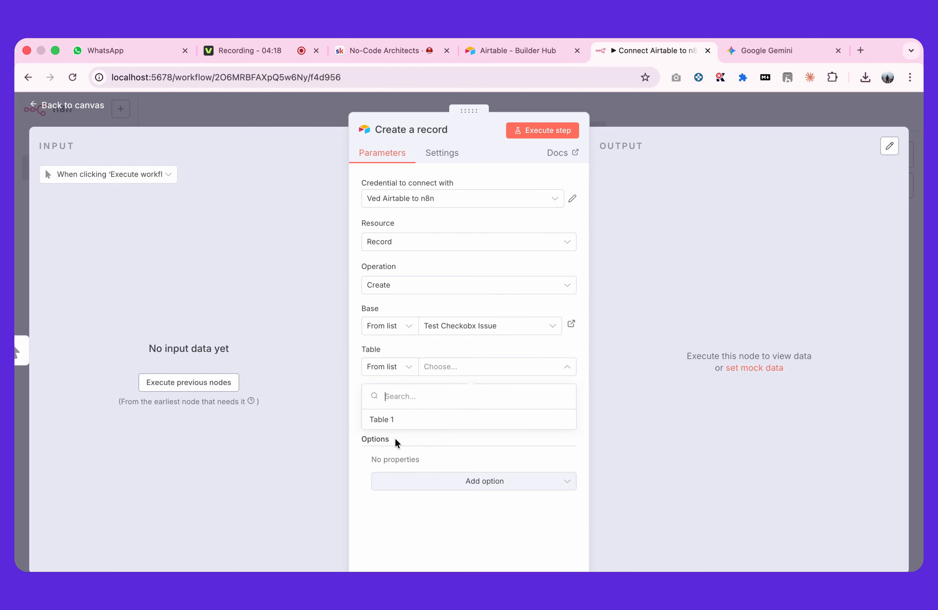
pyautogui.click(388, 423)
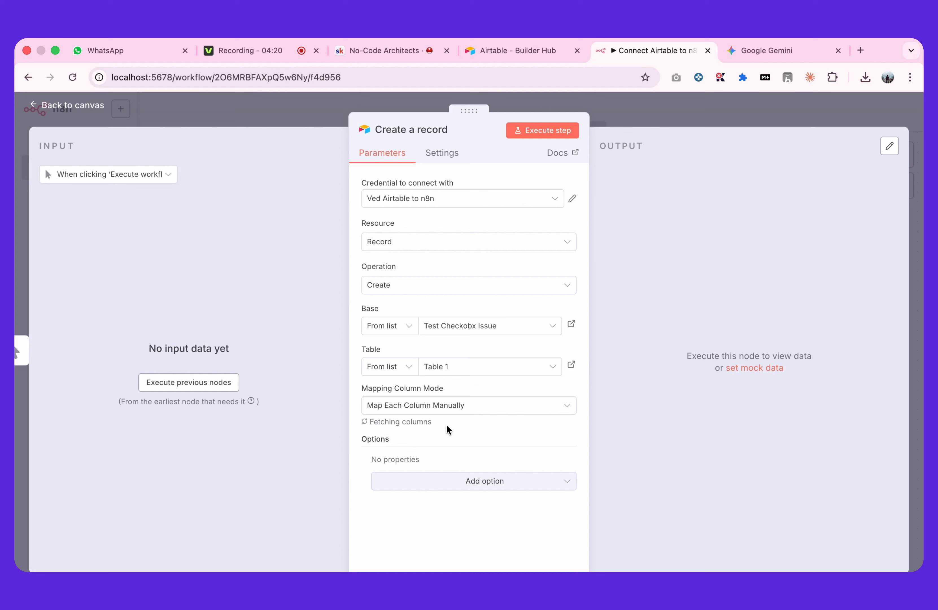
# Set the Idea column value to "test" in the values to send
pyautogui.scroll(-3, 448, 451)
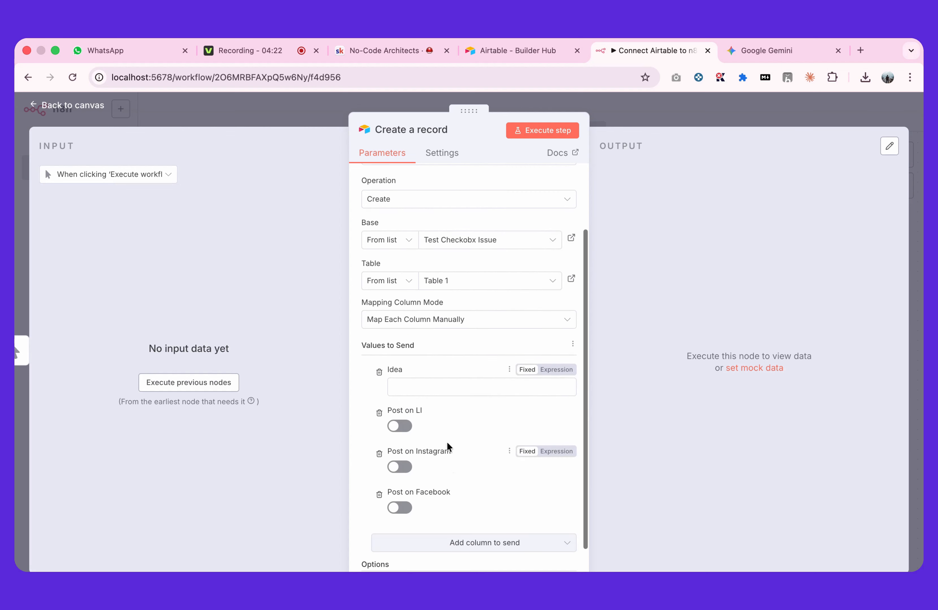
pyautogui.click(436, 384)
pyautogui.write('te')
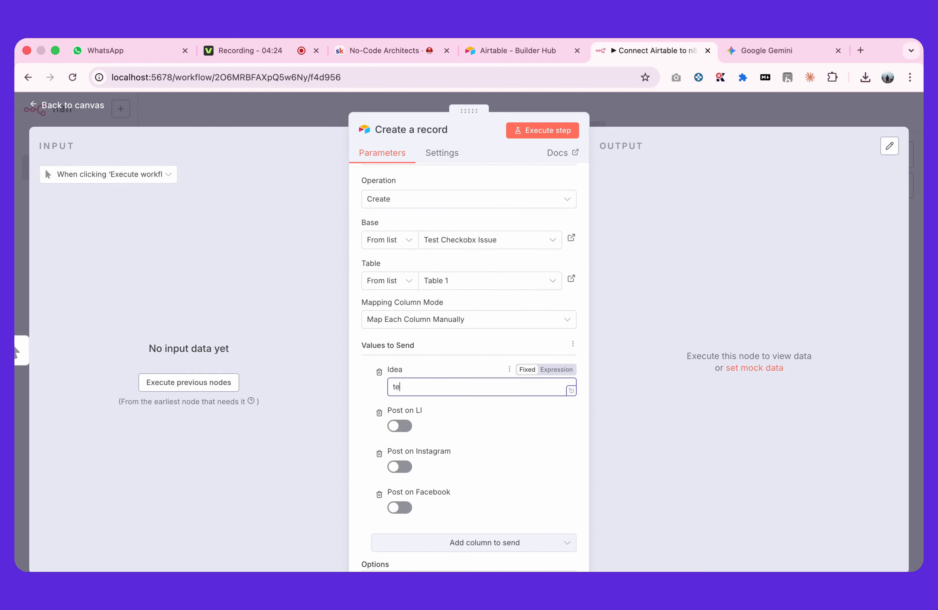
pyautogui.click(478, 363)
pyautogui.scroll(-1, 478, 363)
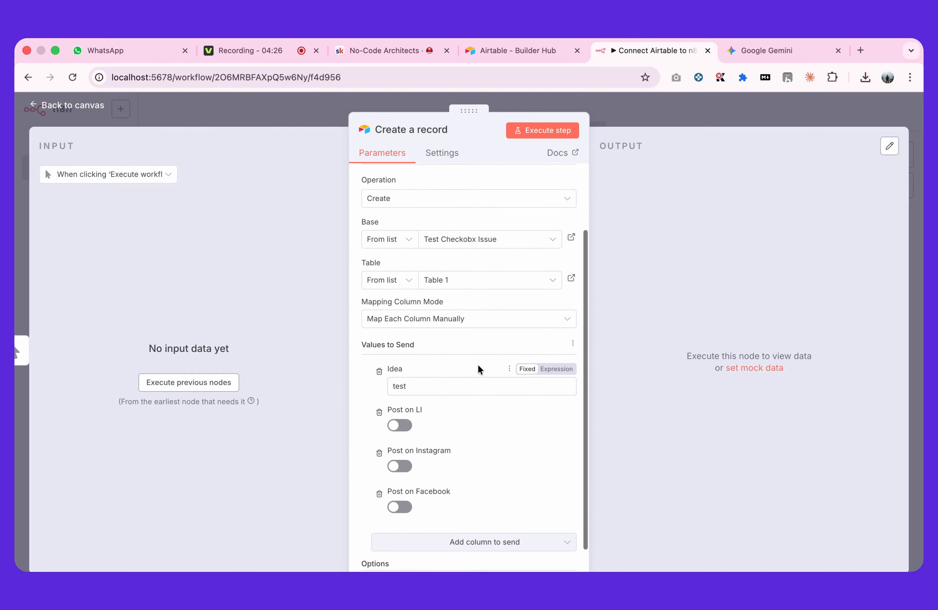
# Execute the Create a record step to test the Airtable connection and return to the workflow canvas
pyautogui.scroll(1, 478, 363)
pyautogui.click(526, 134)
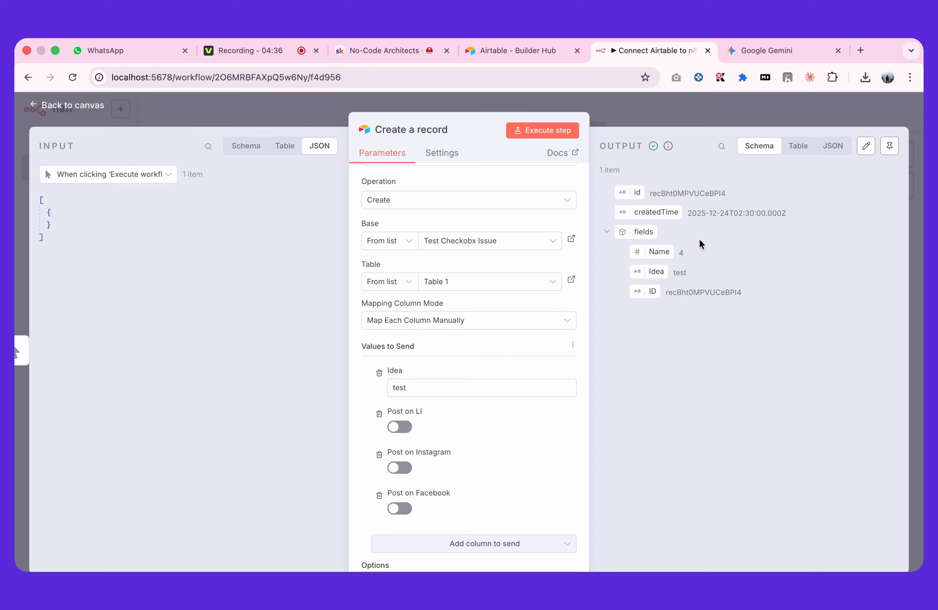
pyautogui.click(679, 112)
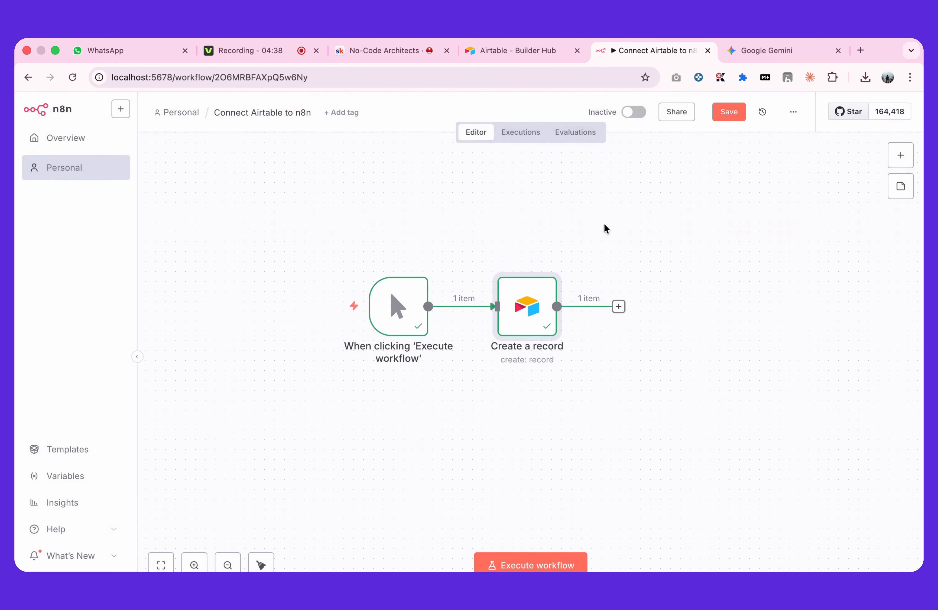